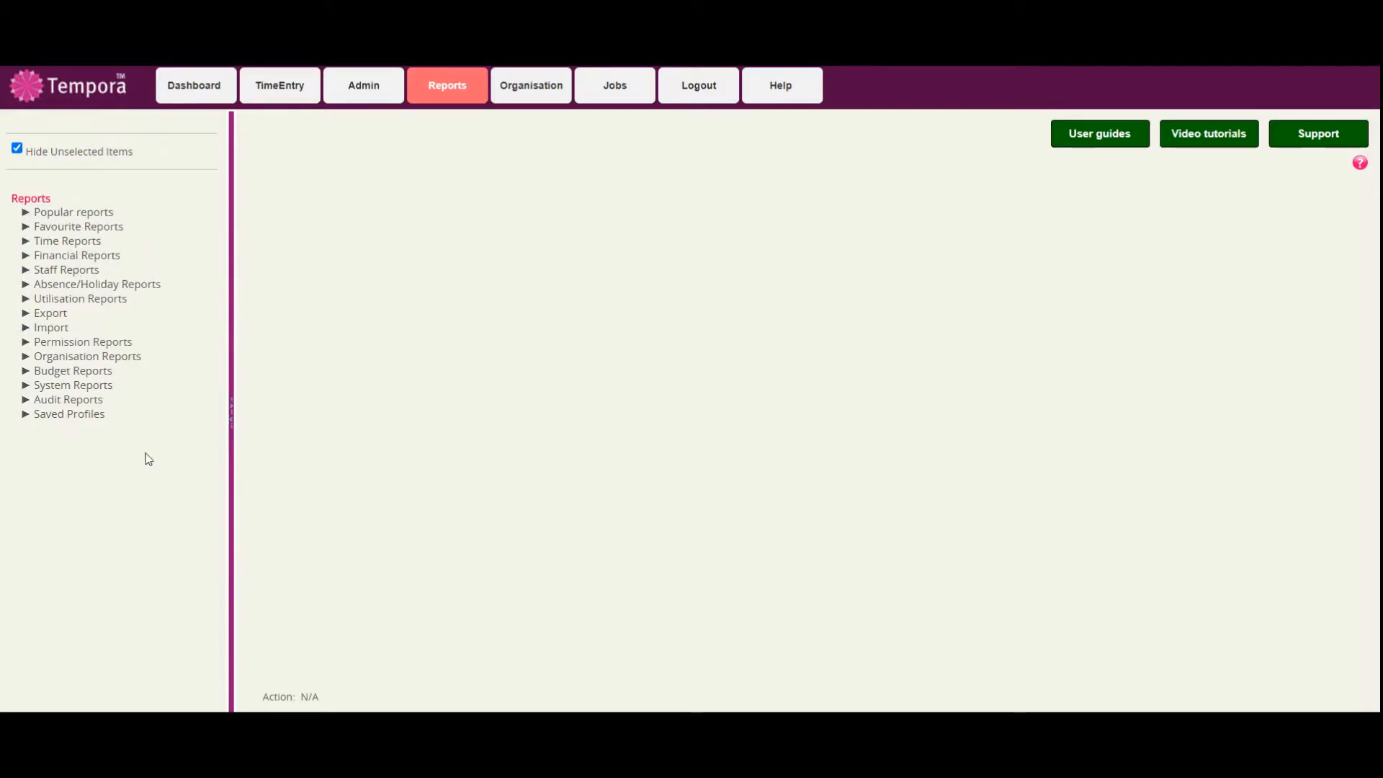
Open the Total Time By Client By Month report from the popular reports
{"action": "left_click", "coordinate": [101, 216]}
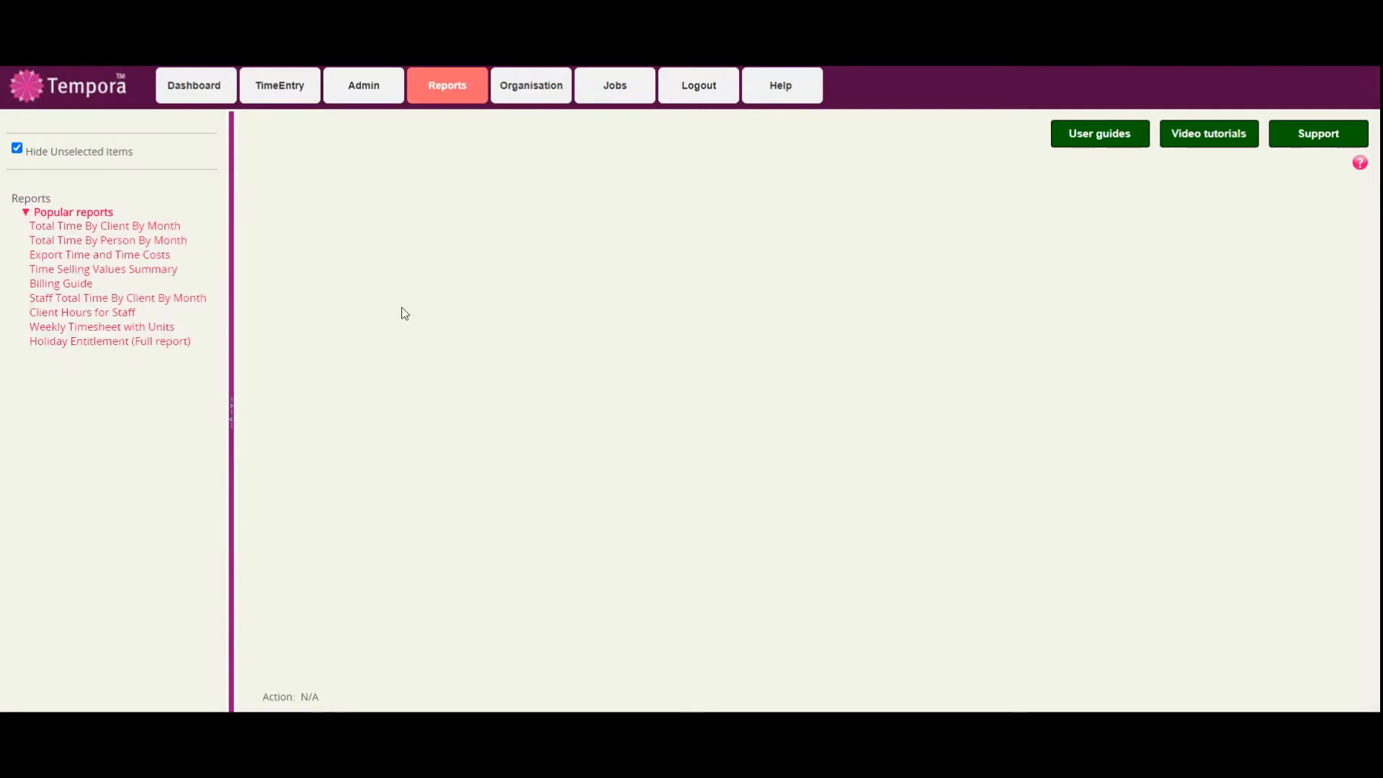
{"action": "left_click", "coordinate": [157, 229]}
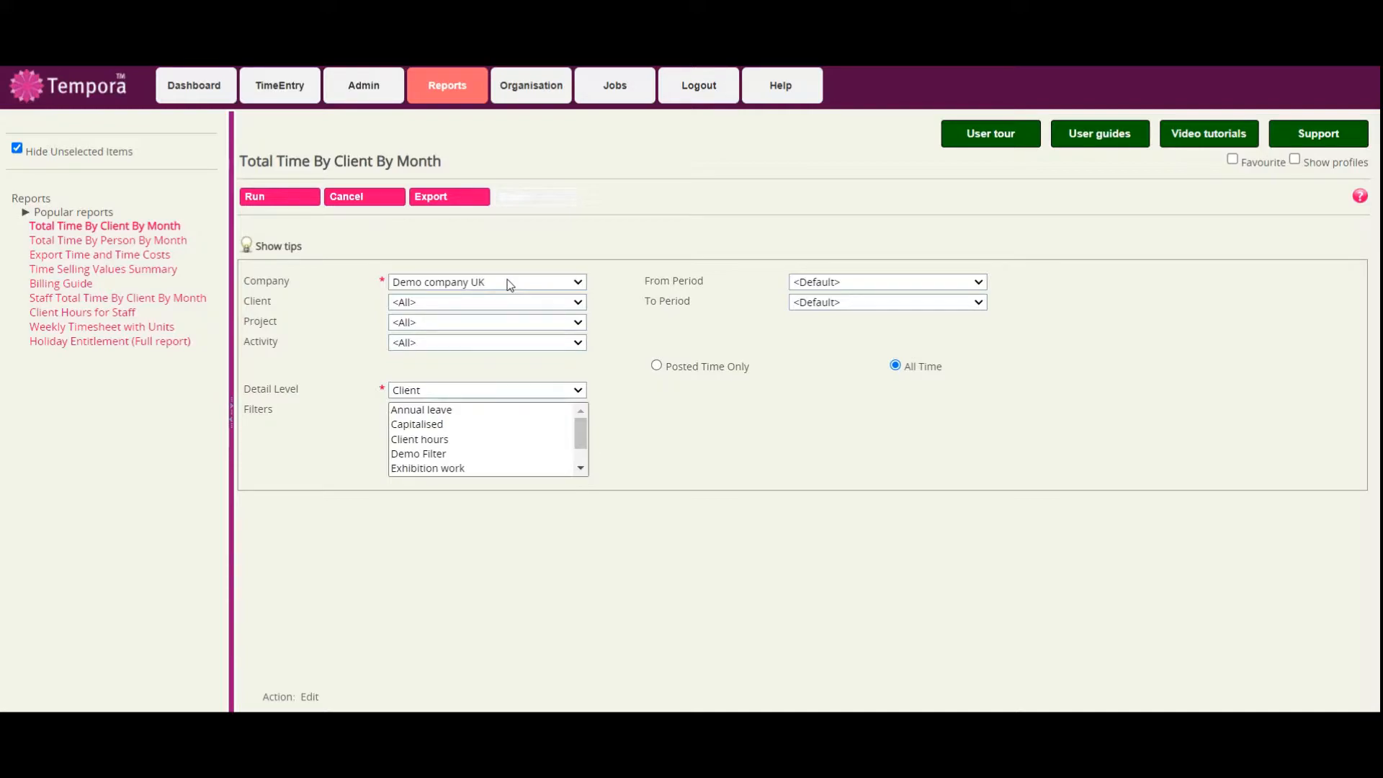
Narrow the report criteria to client Abacus Agency, project Publicis demo job and activity Client meetings
{"action": "left_click", "coordinate": [499, 305]}
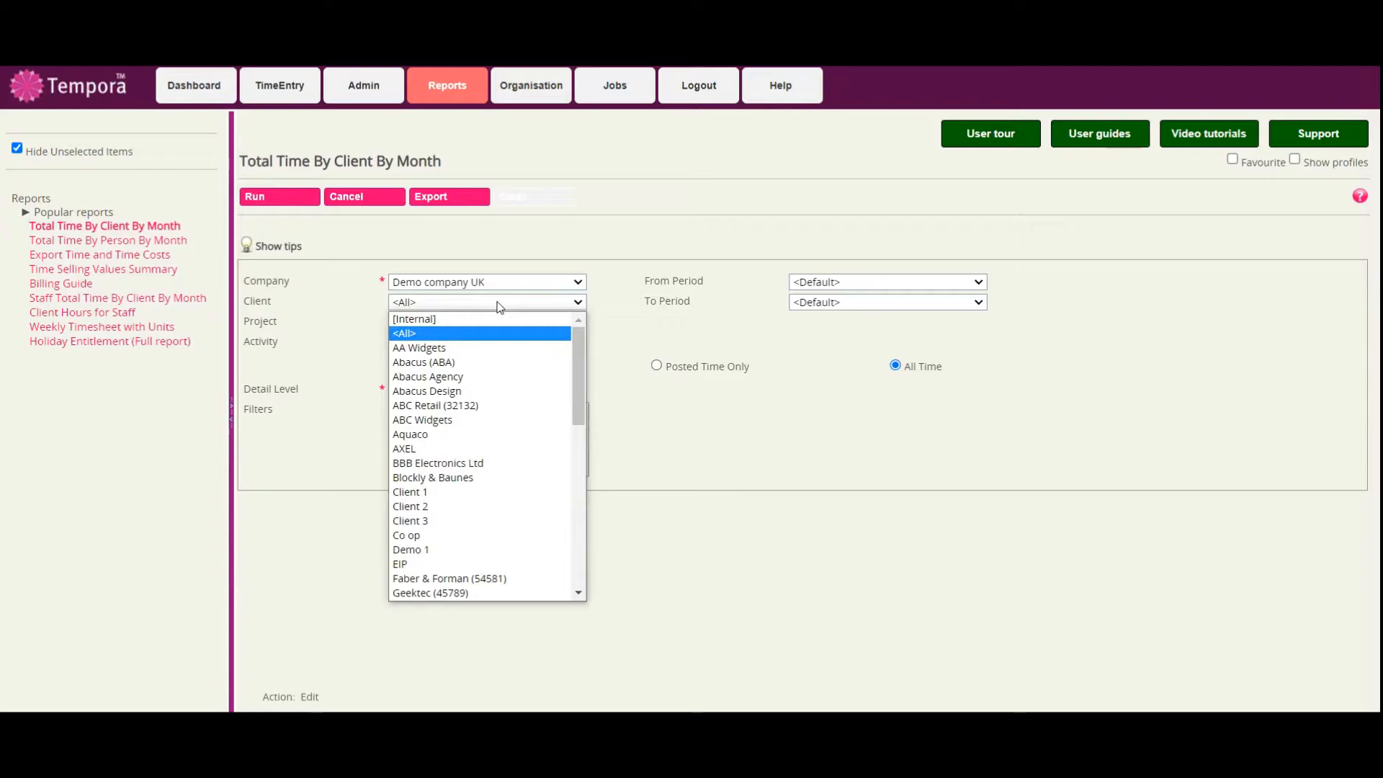
{"action": "left_click", "coordinate": [467, 377]}
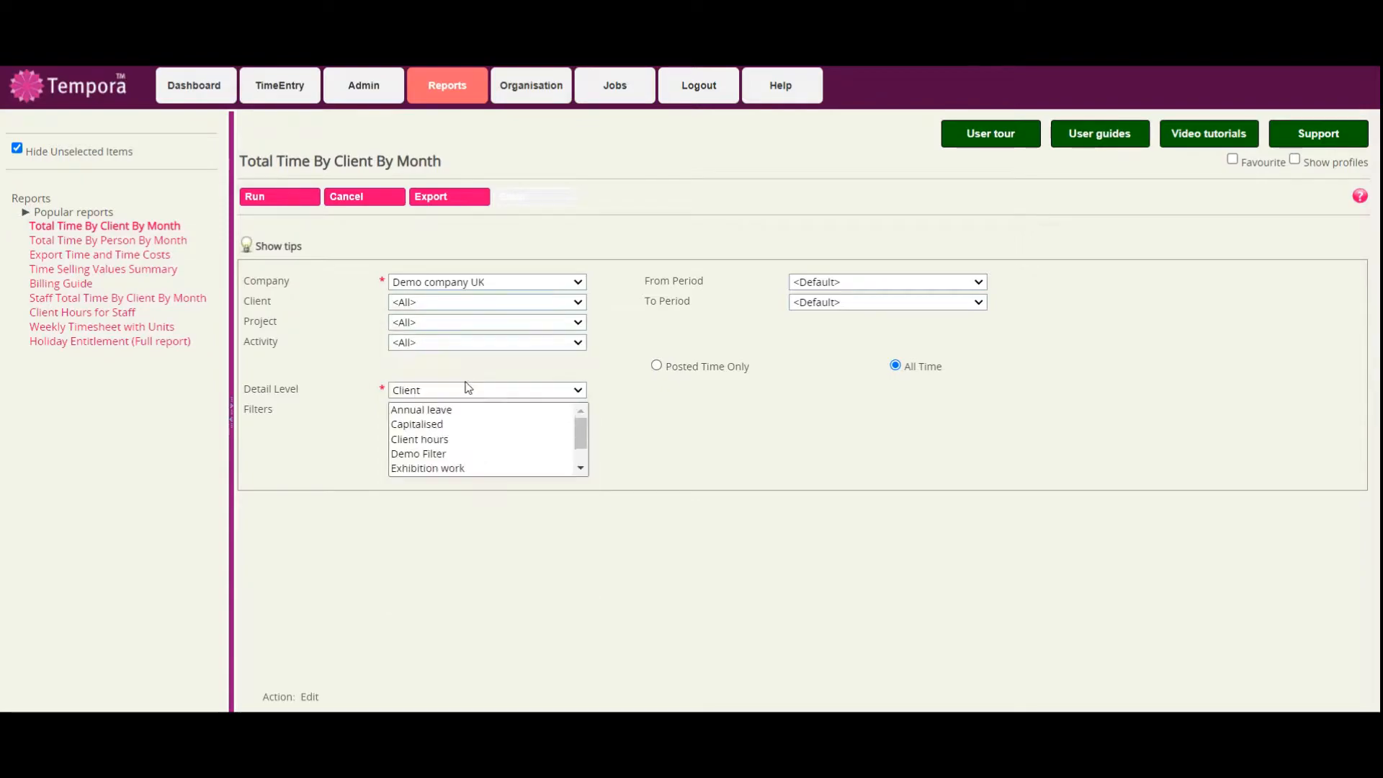
{"action": "left_click", "coordinate": [433, 324]}
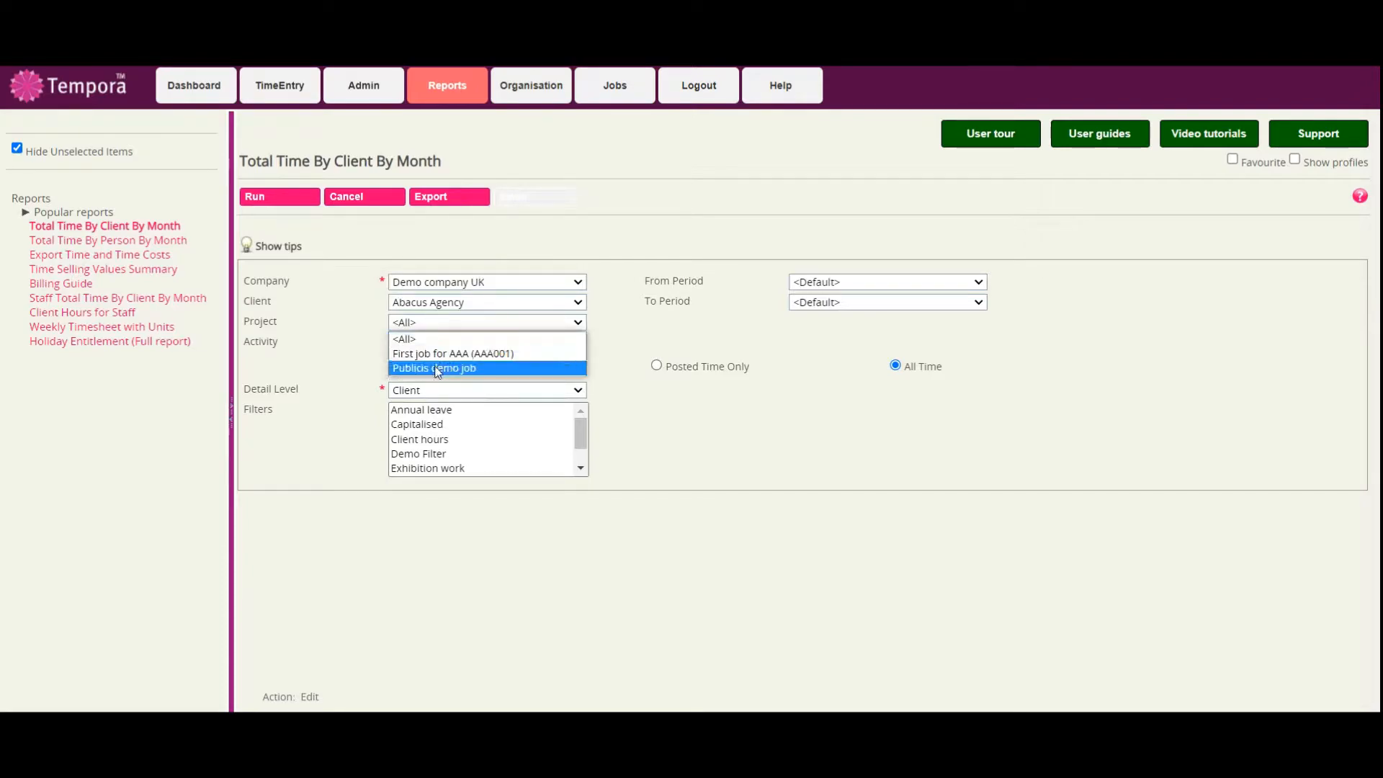
{"action": "left_click", "coordinate": [436, 368]}
{"action": "left_click", "coordinate": [421, 343]}
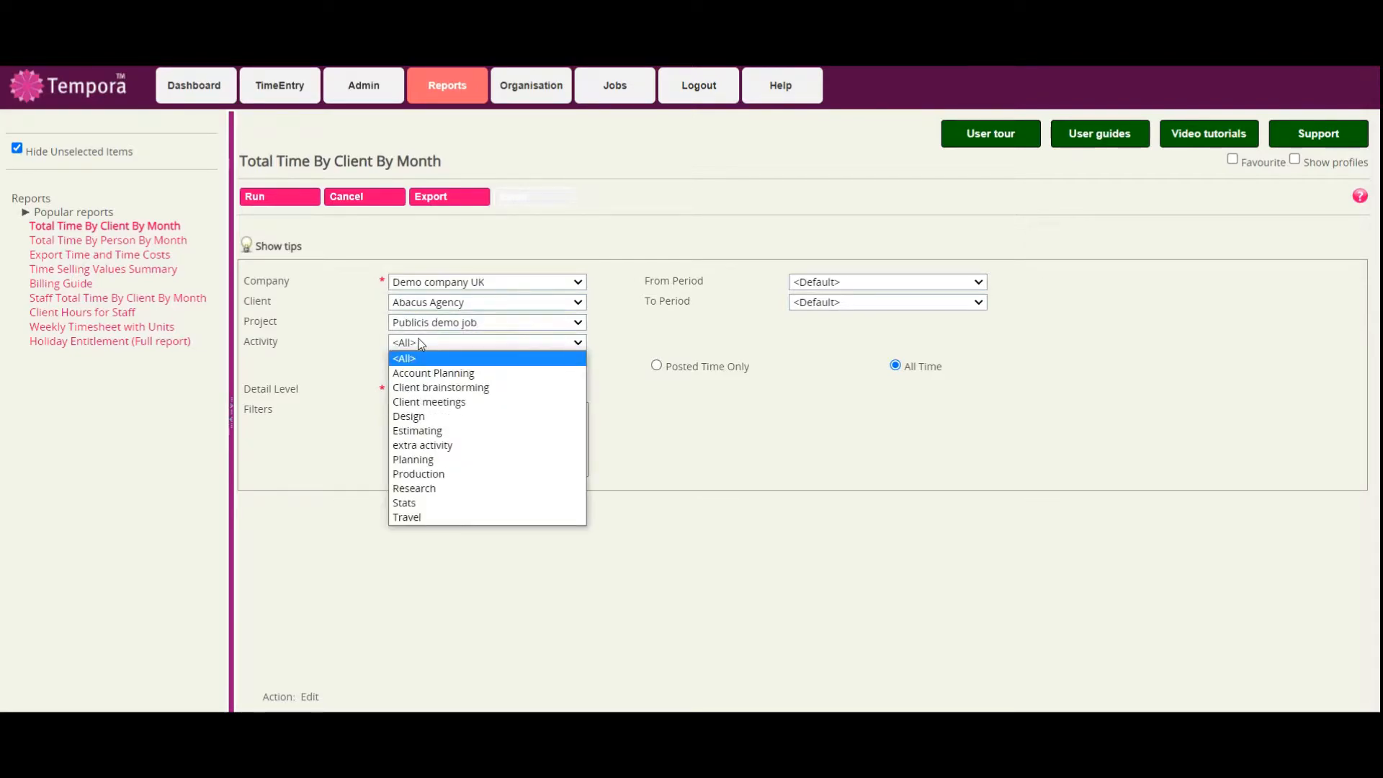
{"action": "left_click", "coordinate": [423, 404]}
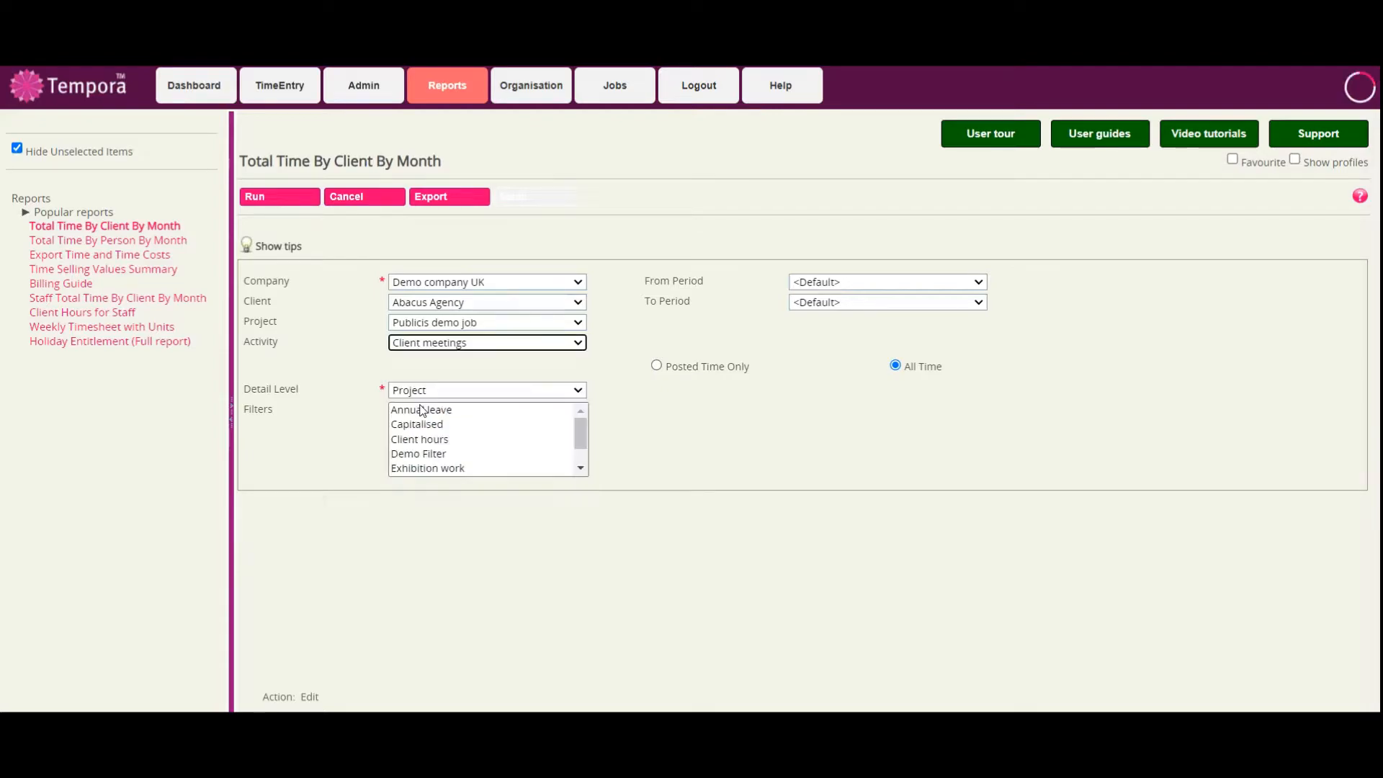
Reset the report's client criterion to <All>
{"action": "left_click", "coordinate": [435, 306]}
{"action": "left_click", "coordinate": [425, 329]}
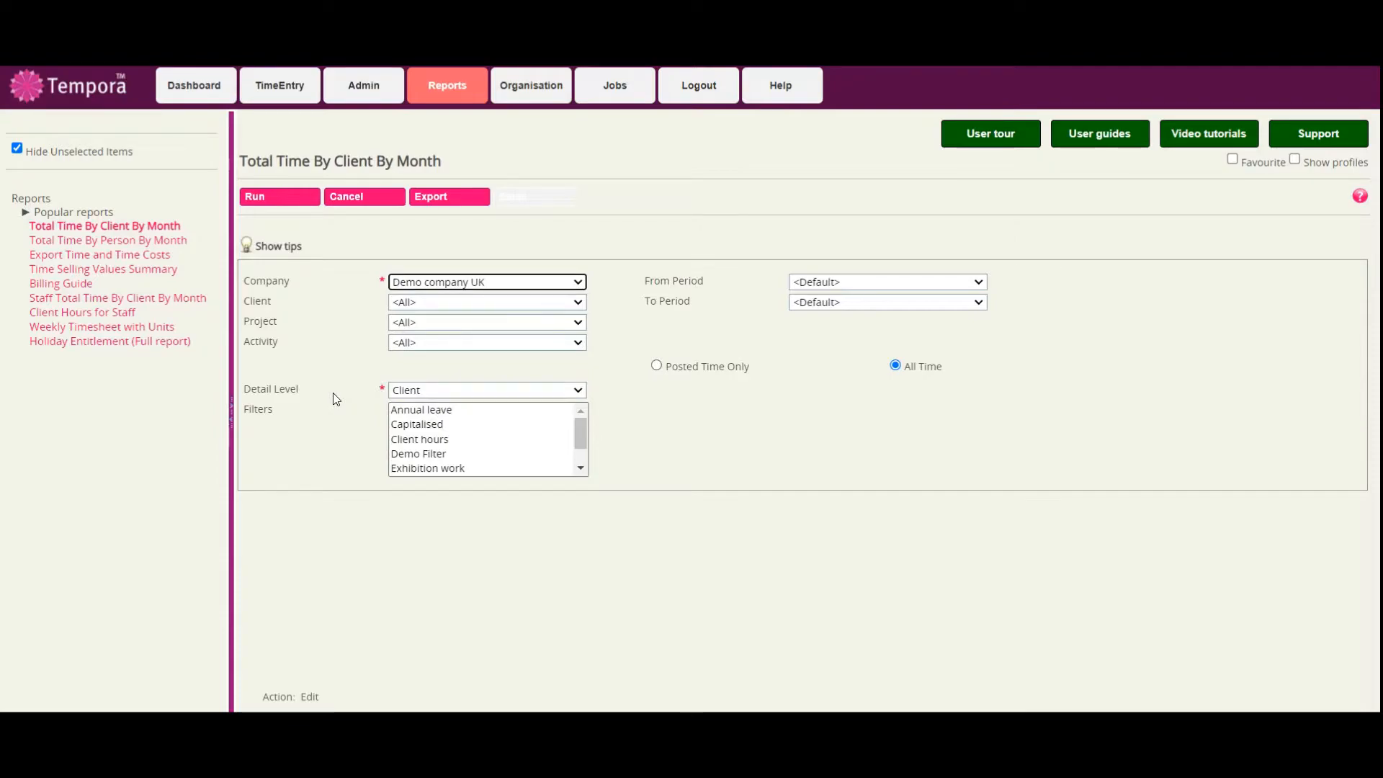
{"action": "left_click", "coordinate": [343, 436]}
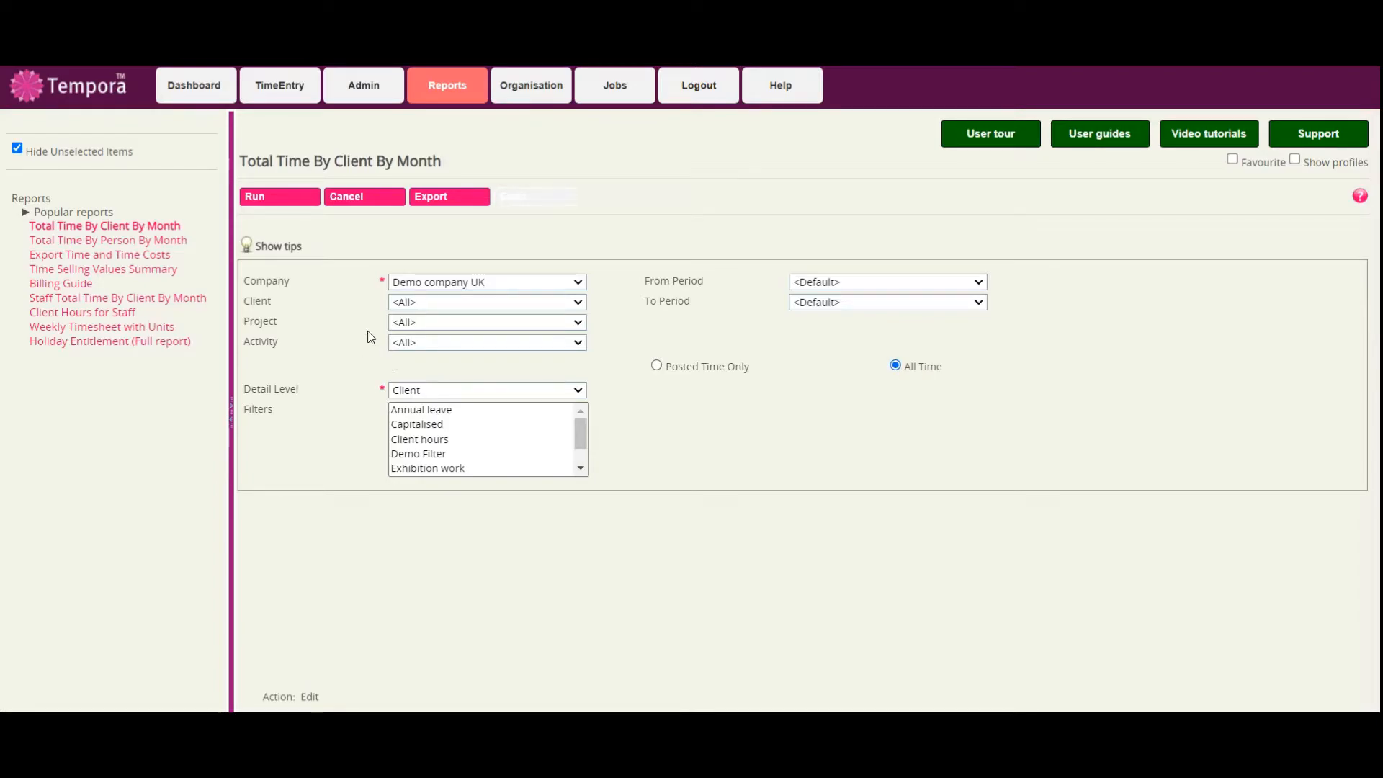
Run the report for all clients of Demo company UK and look through it down to the total row
{"action": "left_click", "coordinate": [273, 200]}
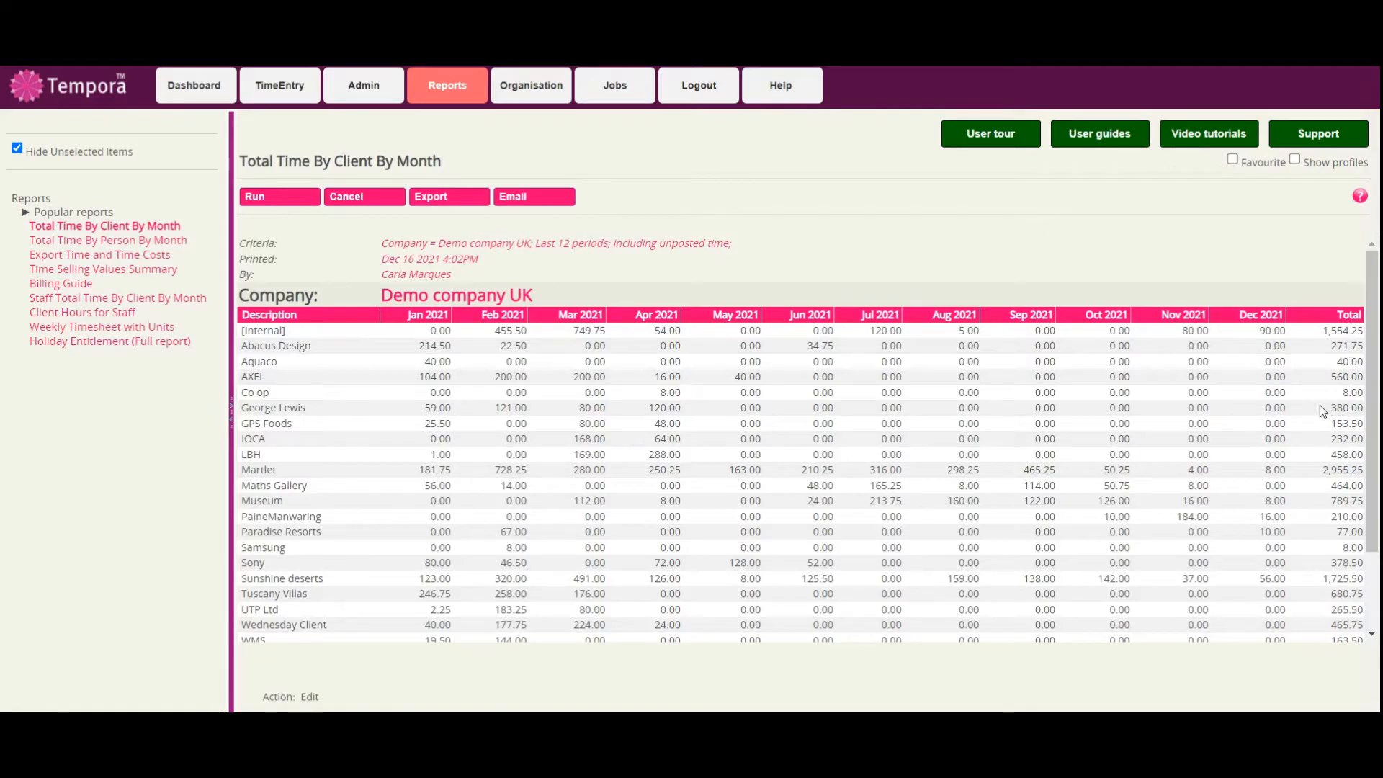
{"action": "scroll", "coordinate": [1207, 499], "scroll_direction": "down", "scroll_amount": 2}
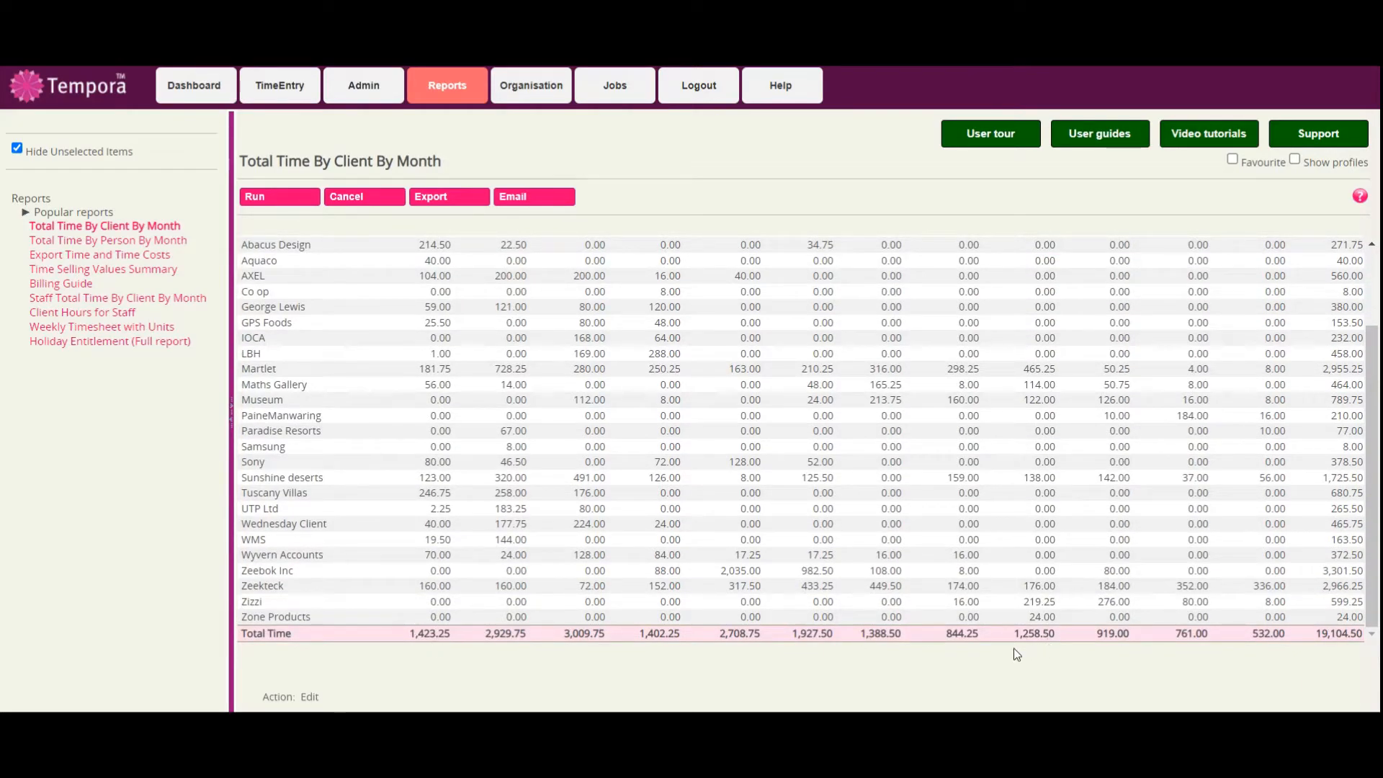
{"action": "scroll", "coordinate": [818, 551], "scroll_direction": "up", "scroll_amount": 3}
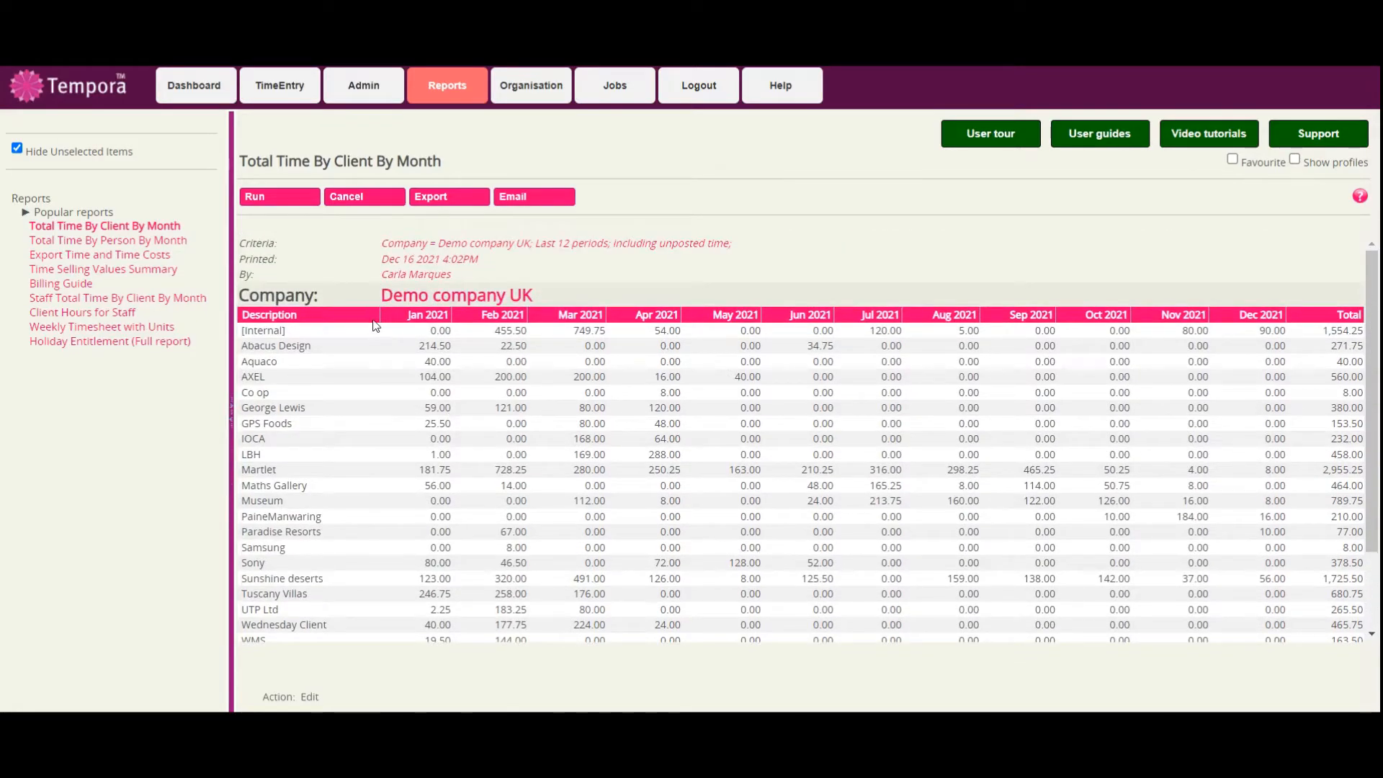
Return to the report criteria, set the client to Museum and run the report
{"action": "left_click", "coordinate": [362, 204]}
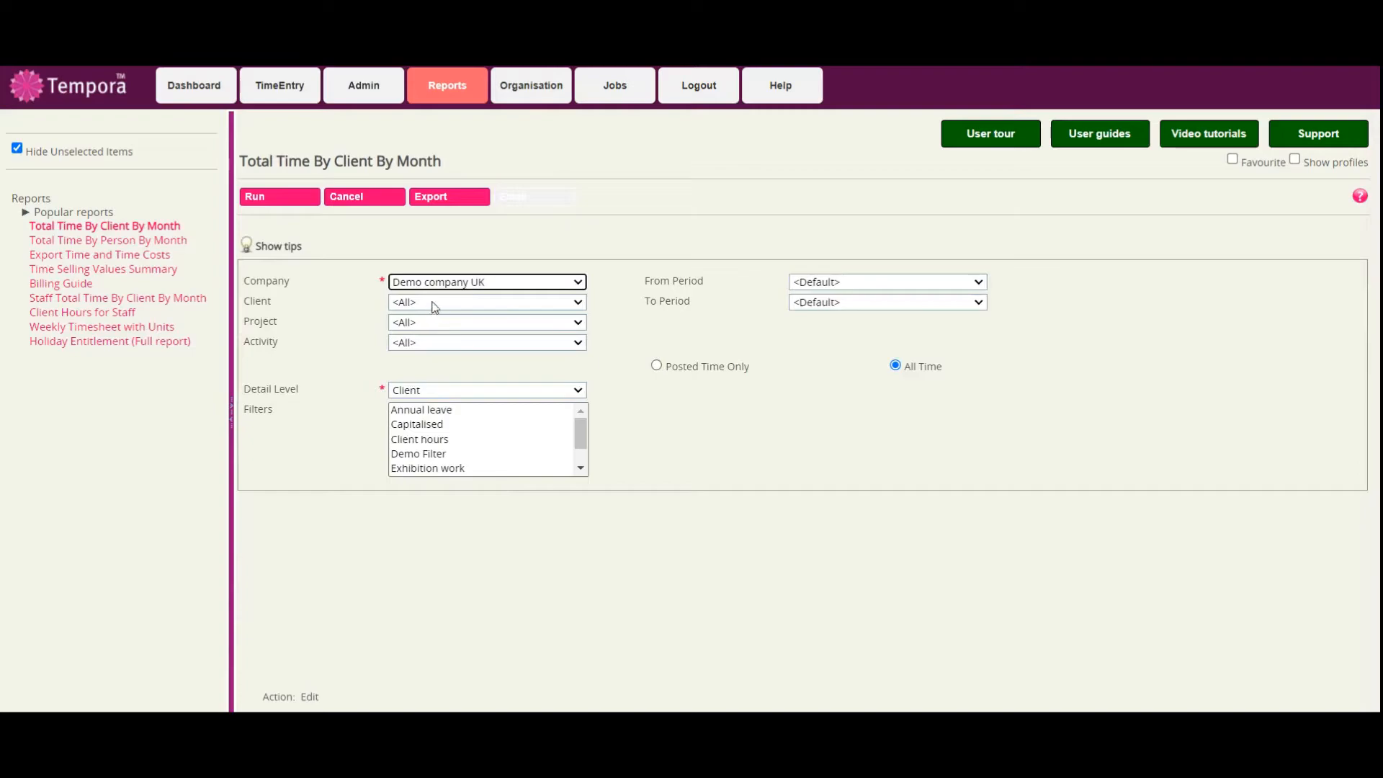
{"action": "left_click", "coordinate": [434, 303]}
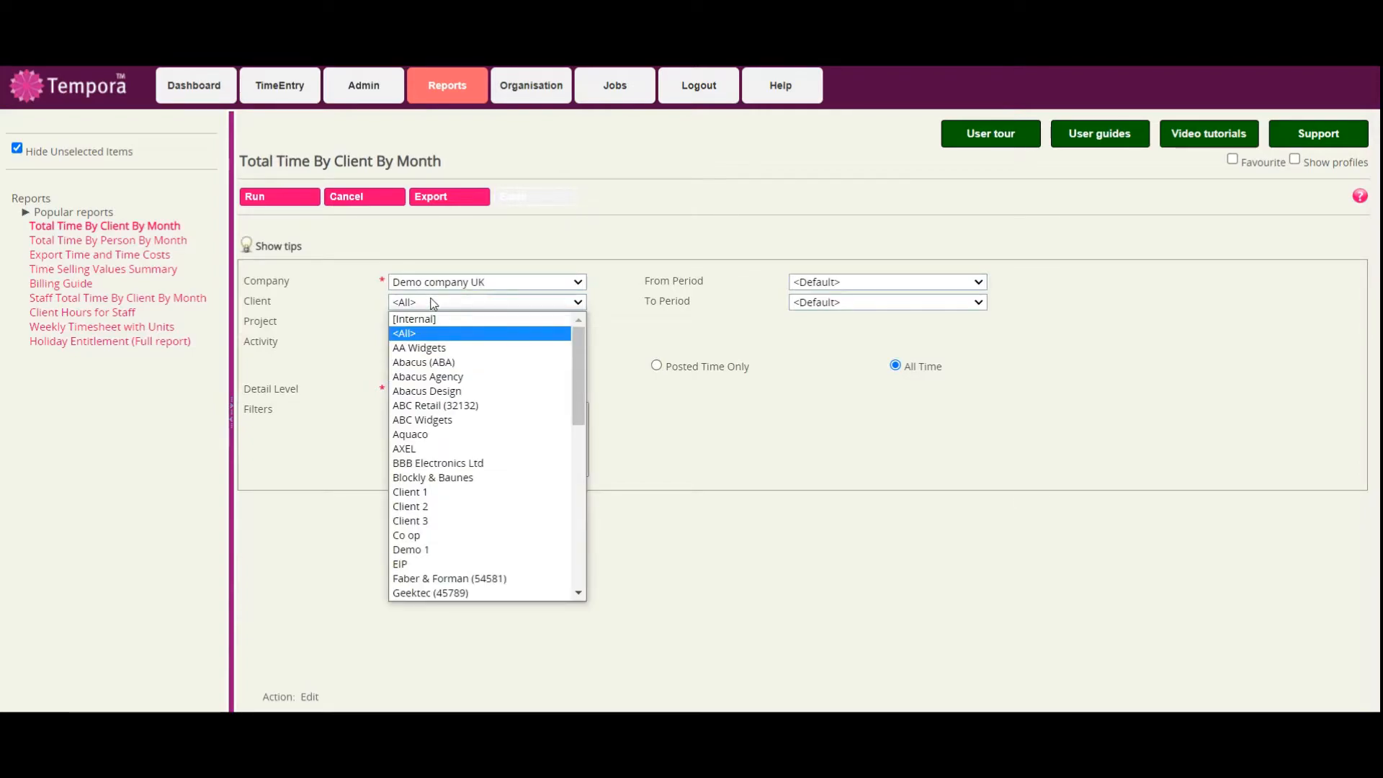
{"action": "type", "text": "mu"}
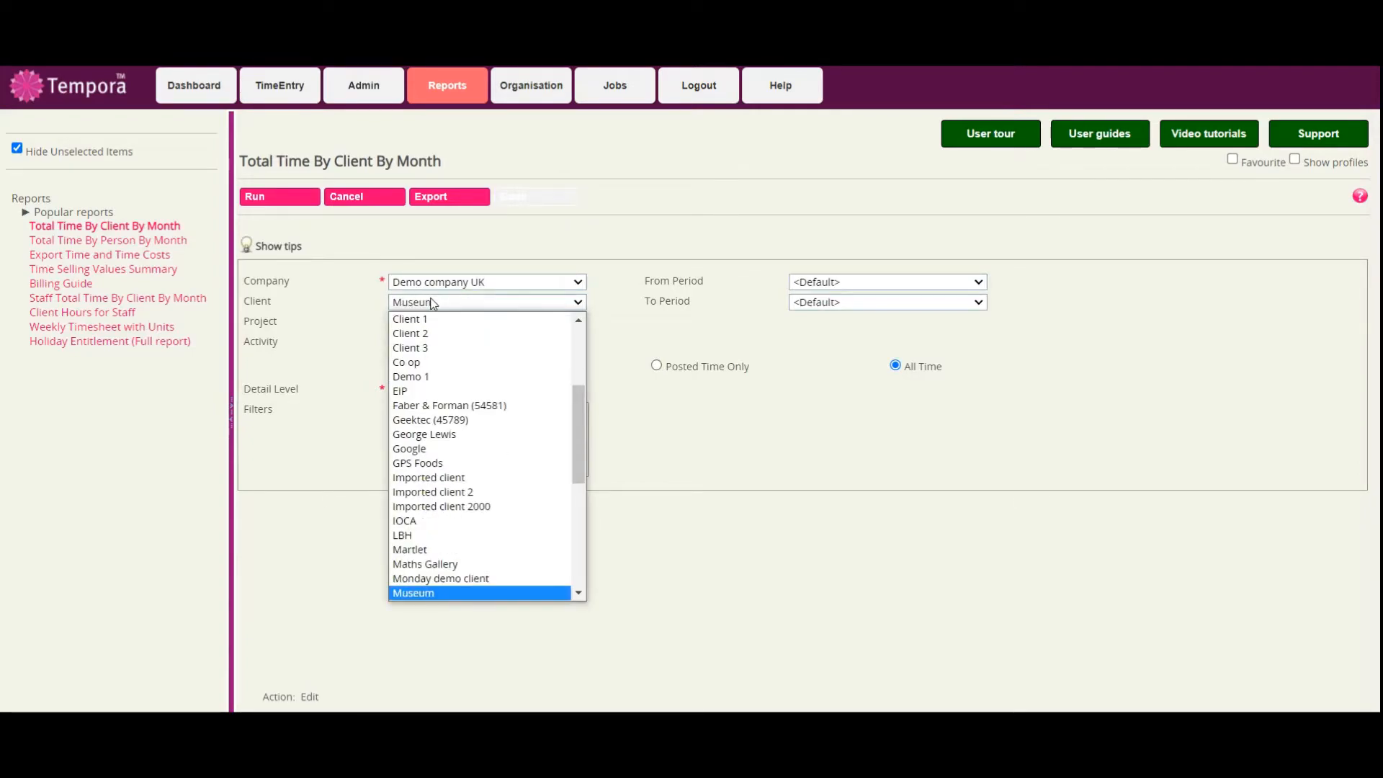
{"action": "key", "text": "Return"}
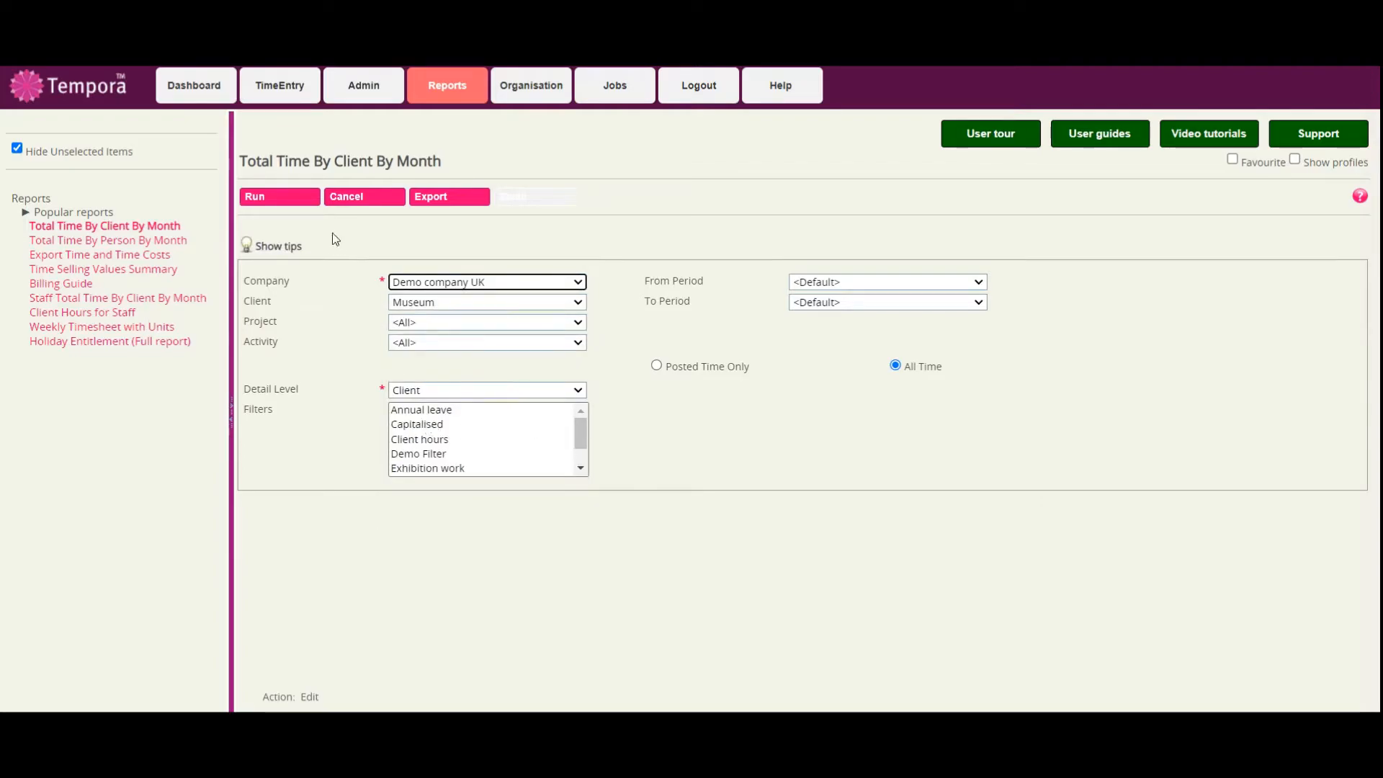
{"action": "left_click", "coordinate": [288, 209]}
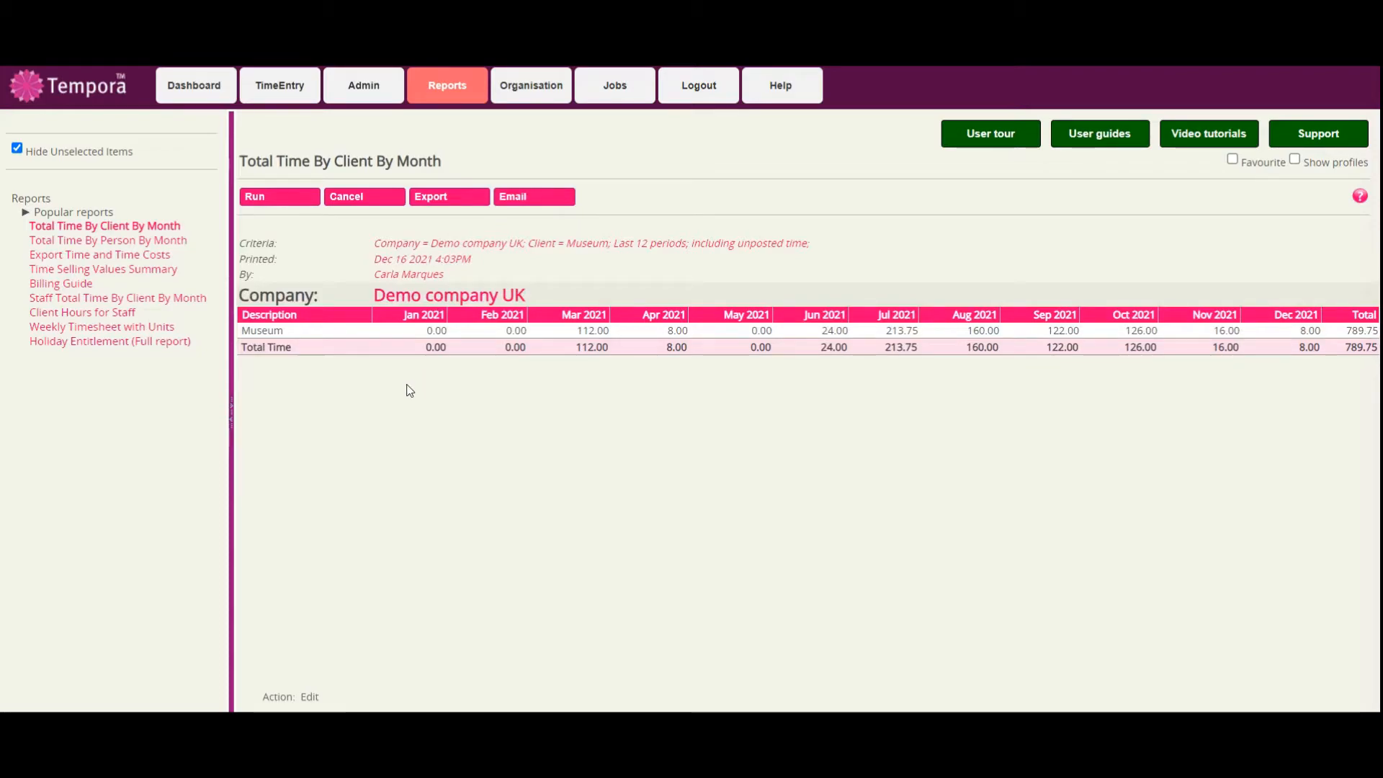
Return to the criteria, set the detail level to Project and rerun the Museum report
{"action": "left_click", "coordinate": [366, 203]}
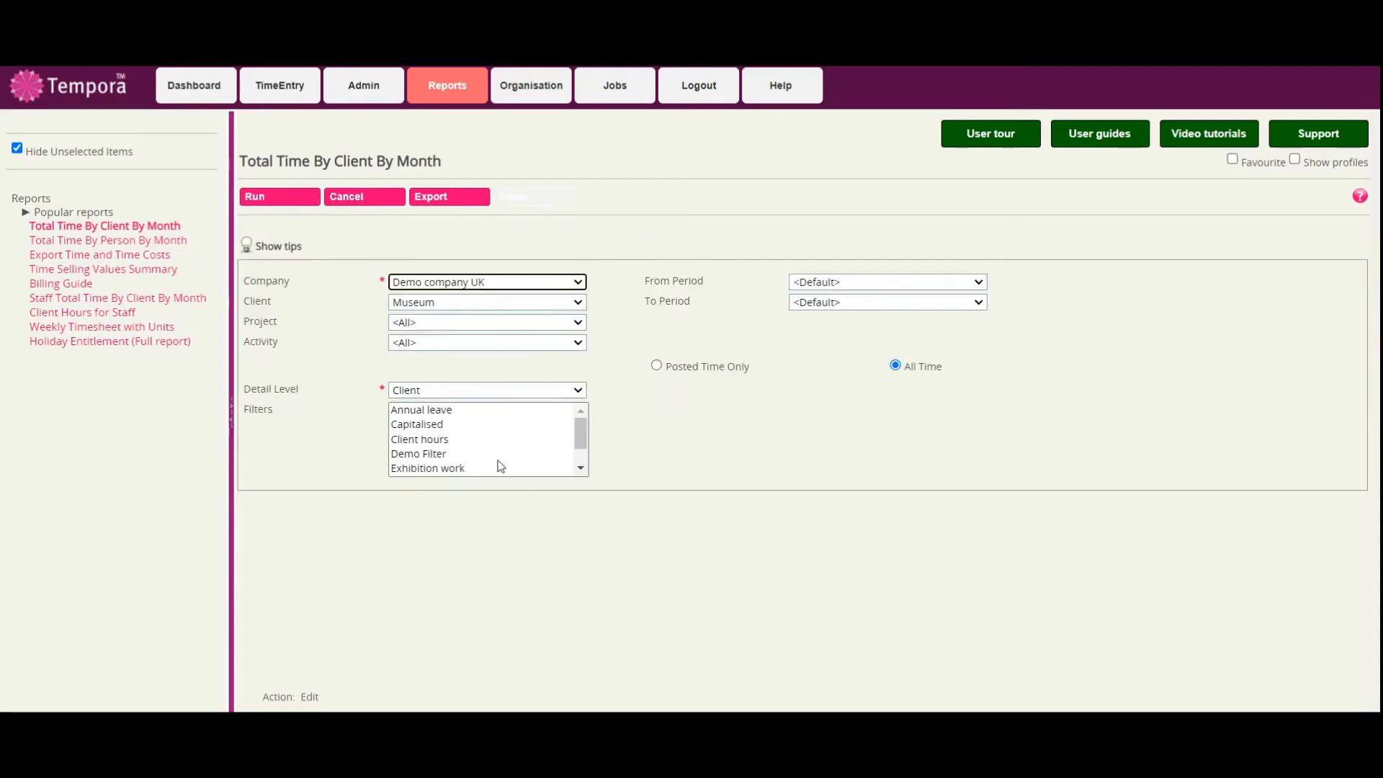
{"action": "left_click", "coordinate": [441, 390]}
{"action": "left_click", "coordinate": [441, 418]}
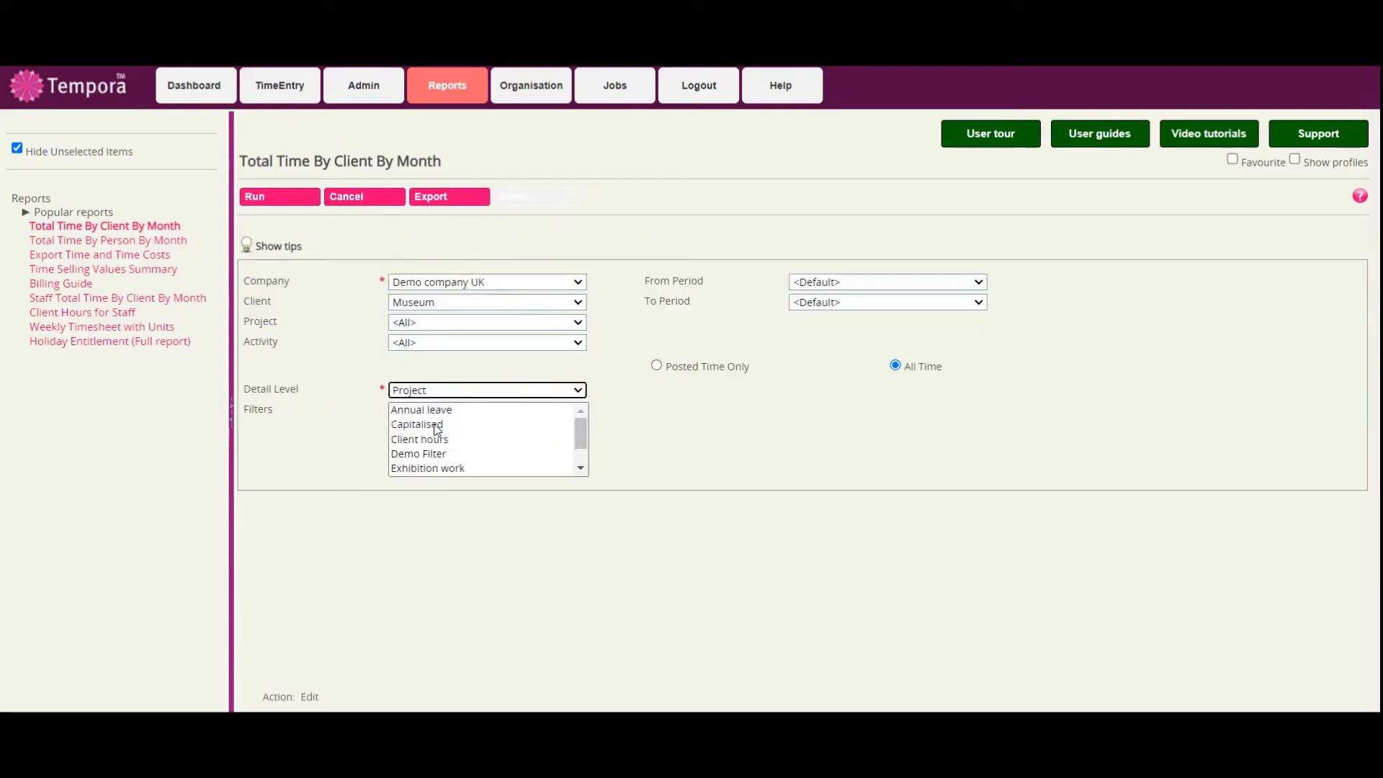
{"action": "left_click", "coordinate": [266, 199]}
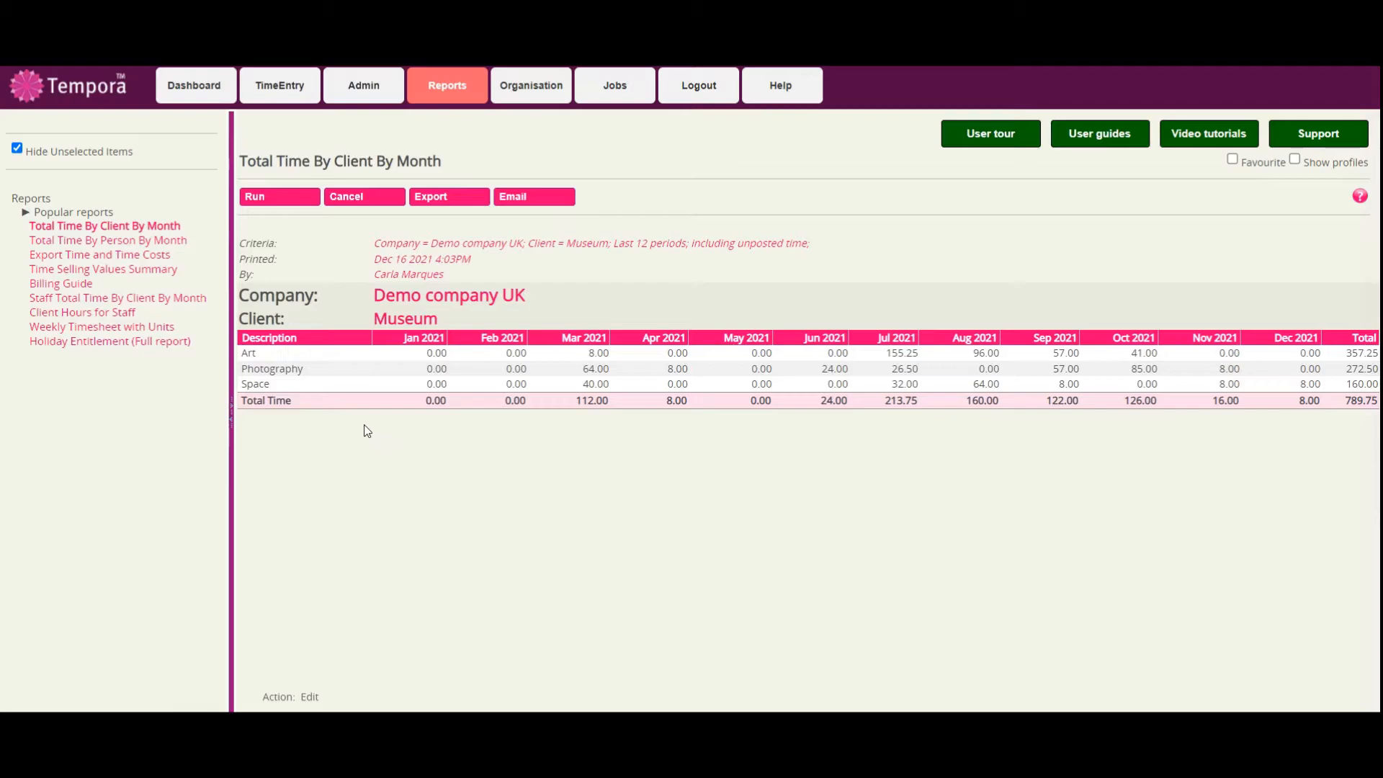
Return to the criteria, set the detail level to Activity and rerun the Museum report
{"action": "left_click", "coordinate": [375, 198]}
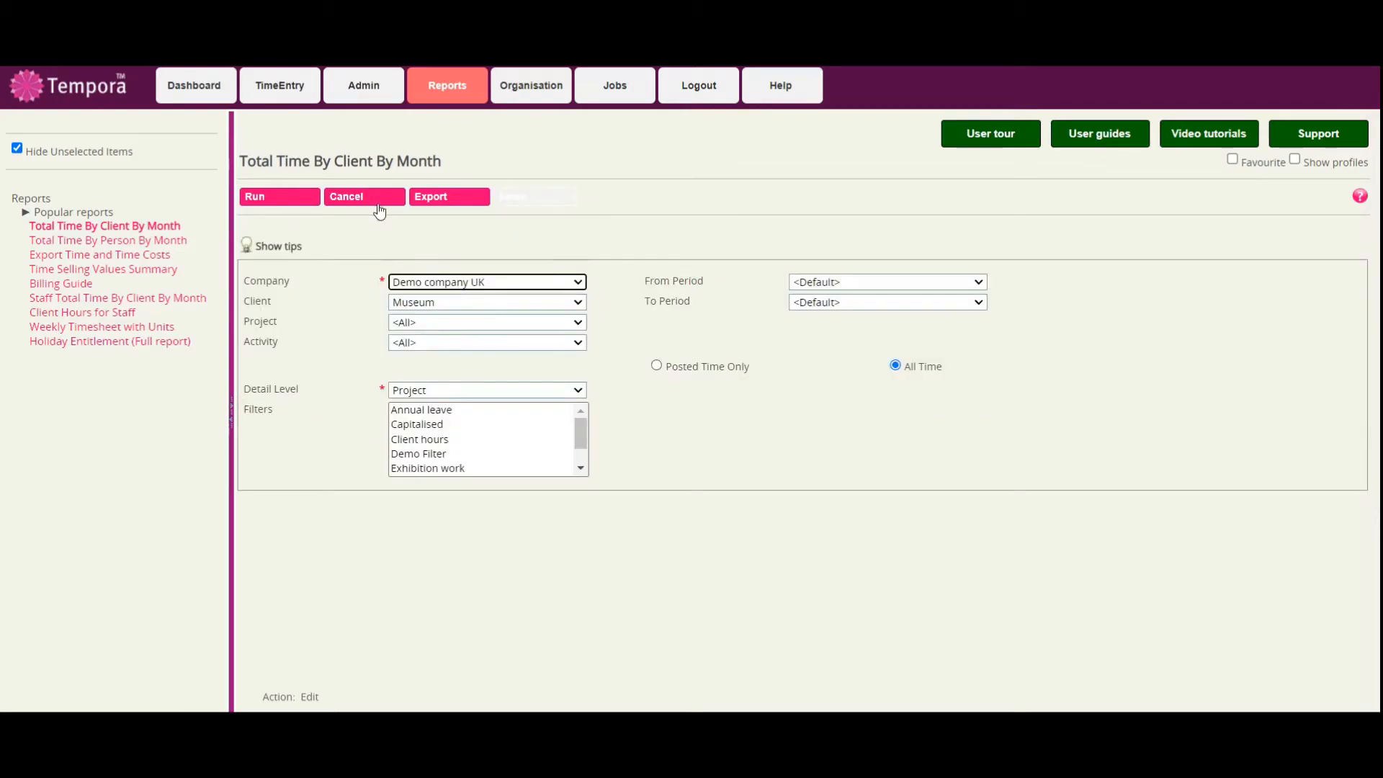
{"action": "left_click", "coordinate": [445, 393]}
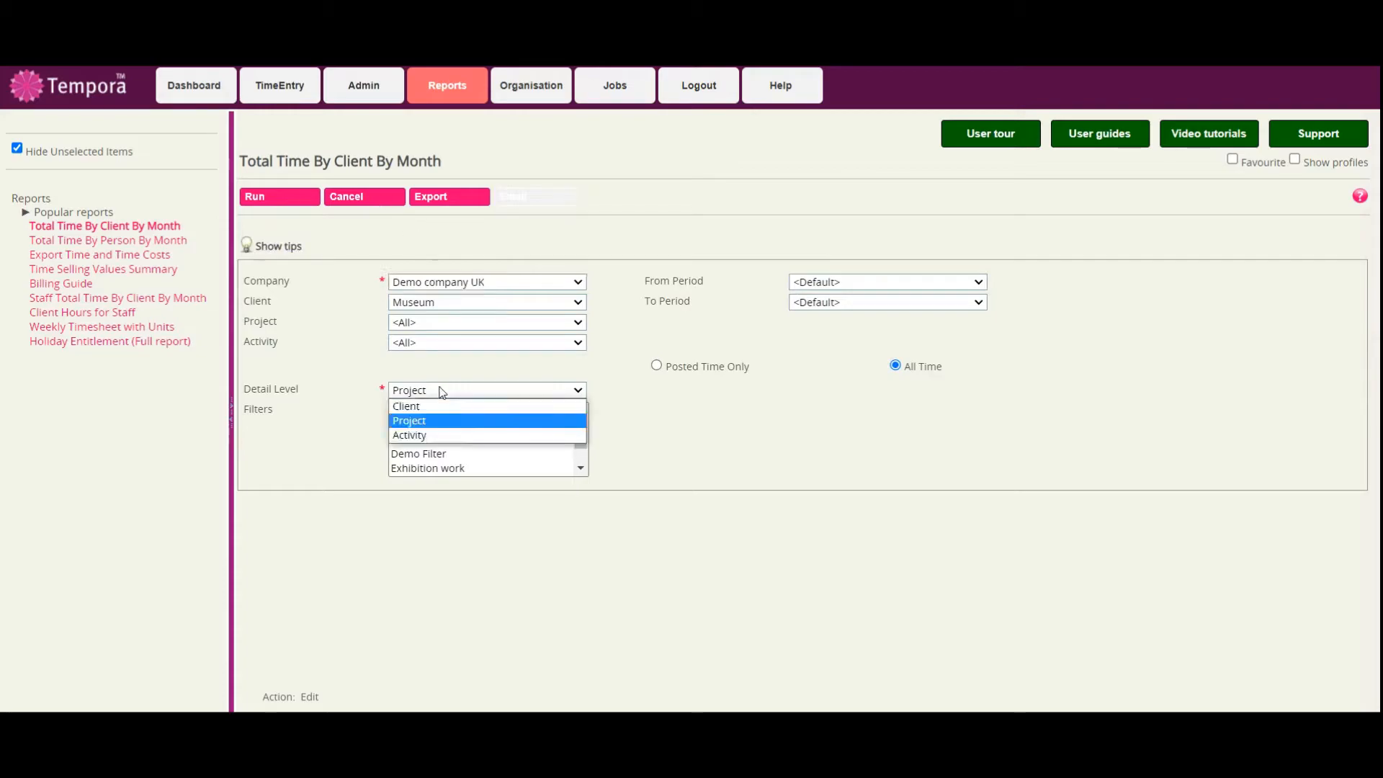
{"action": "left_click", "coordinate": [434, 437]}
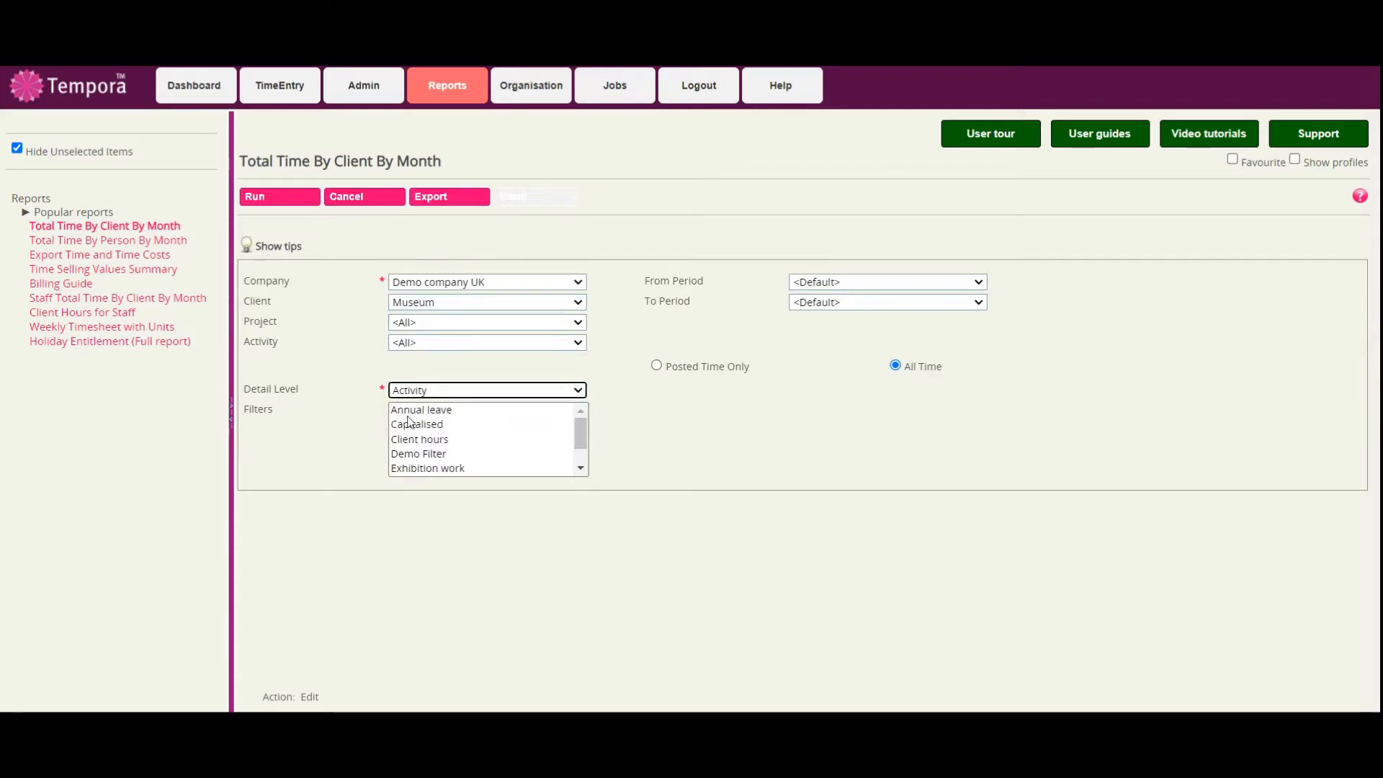
{"action": "left_click", "coordinate": [258, 202]}
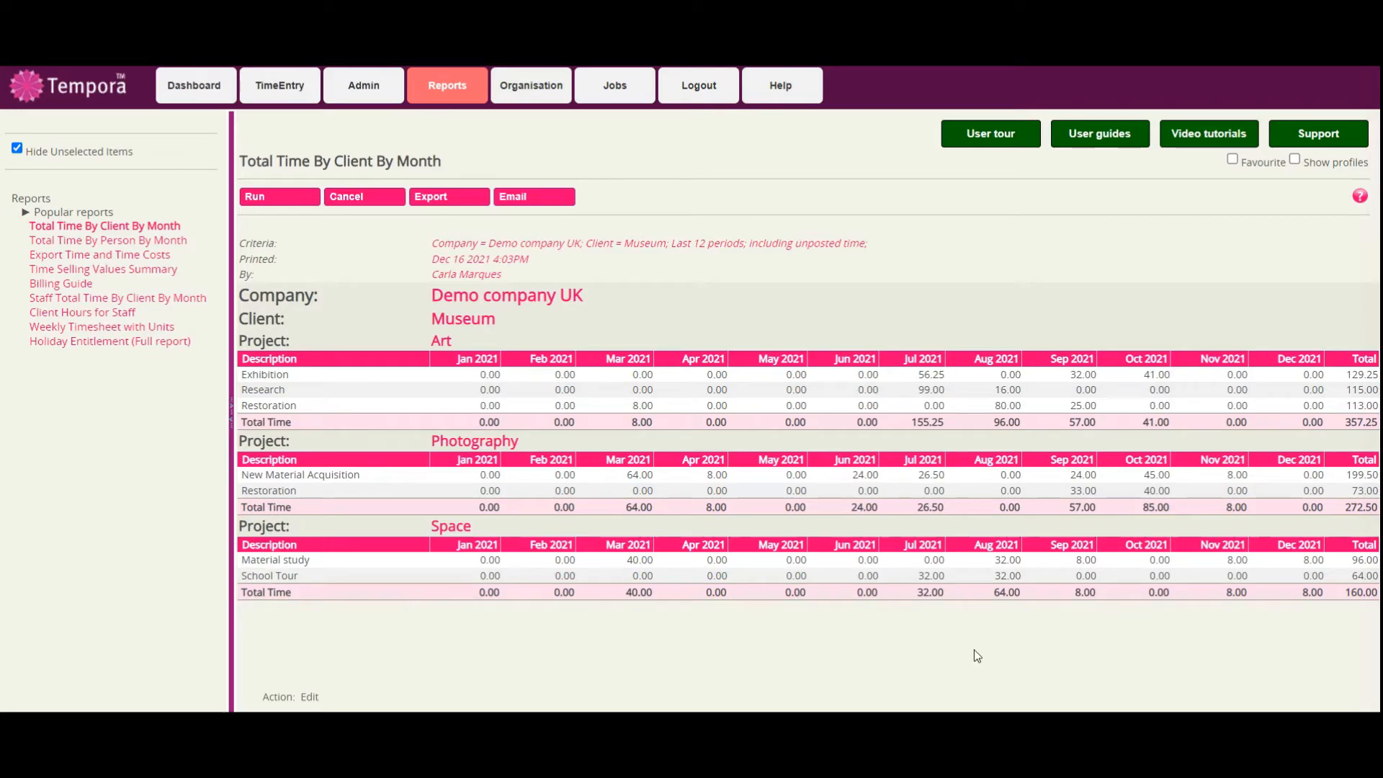
Return to the criteria, apply the Exhibition work filter and rerun the Museum report
{"action": "left_click", "coordinate": [365, 200]}
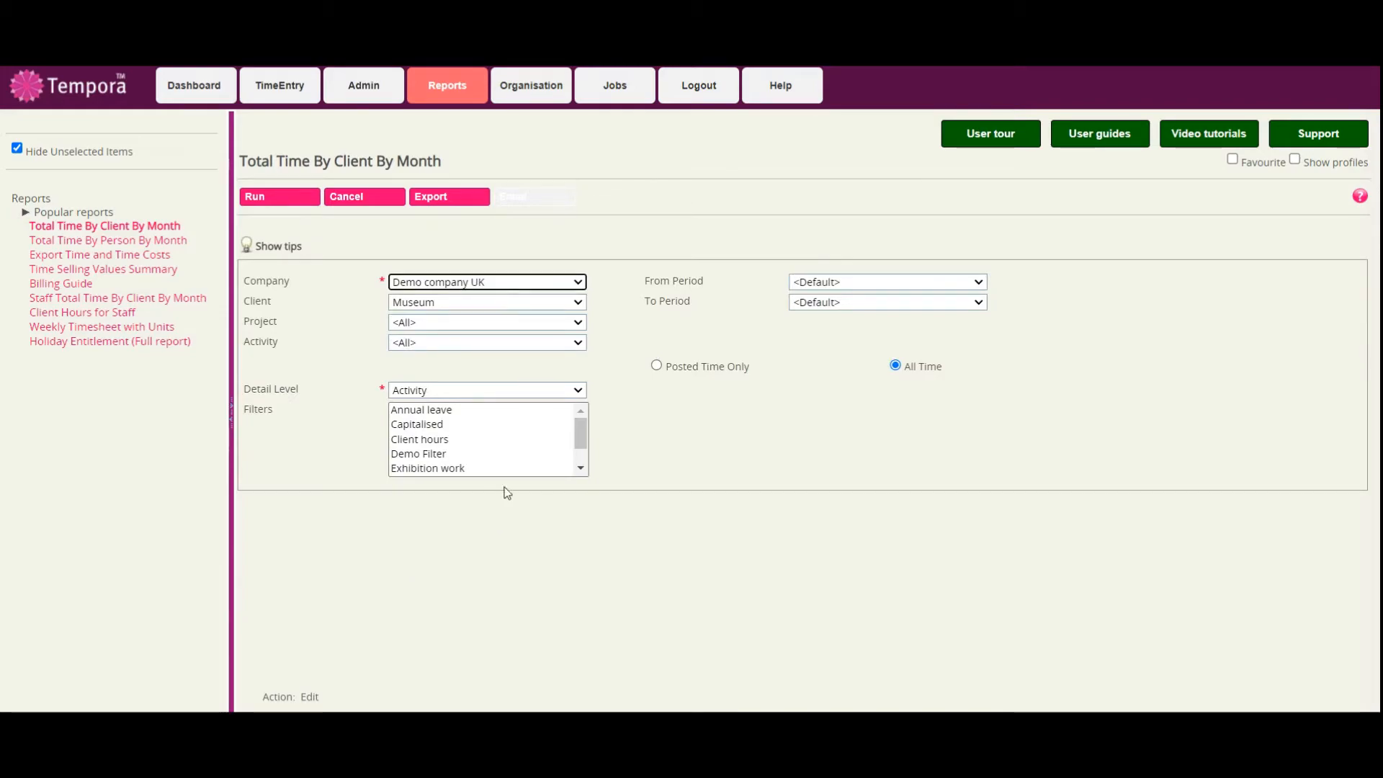
{"action": "left_click", "coordinate": [482, 470]}
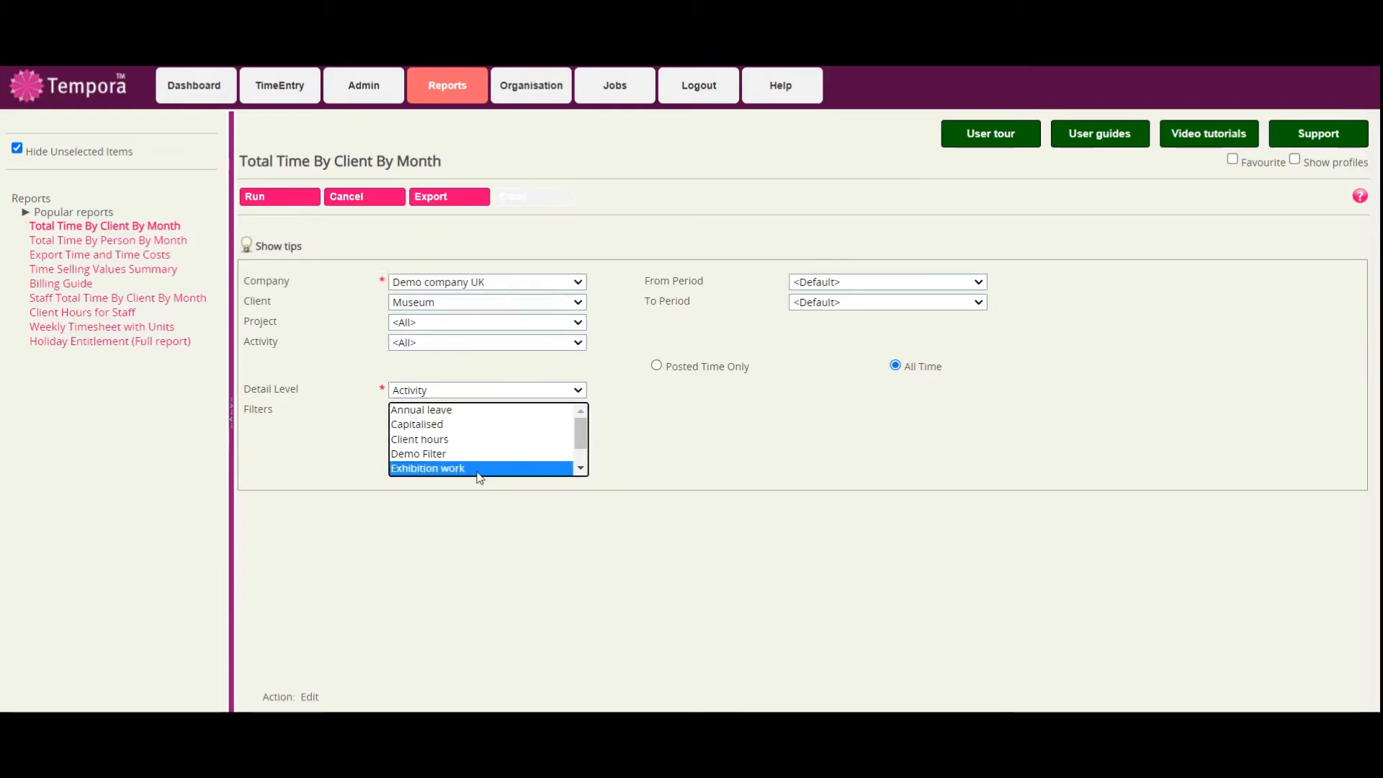
{"action": "left_click", "coordinate": [255, 204]}
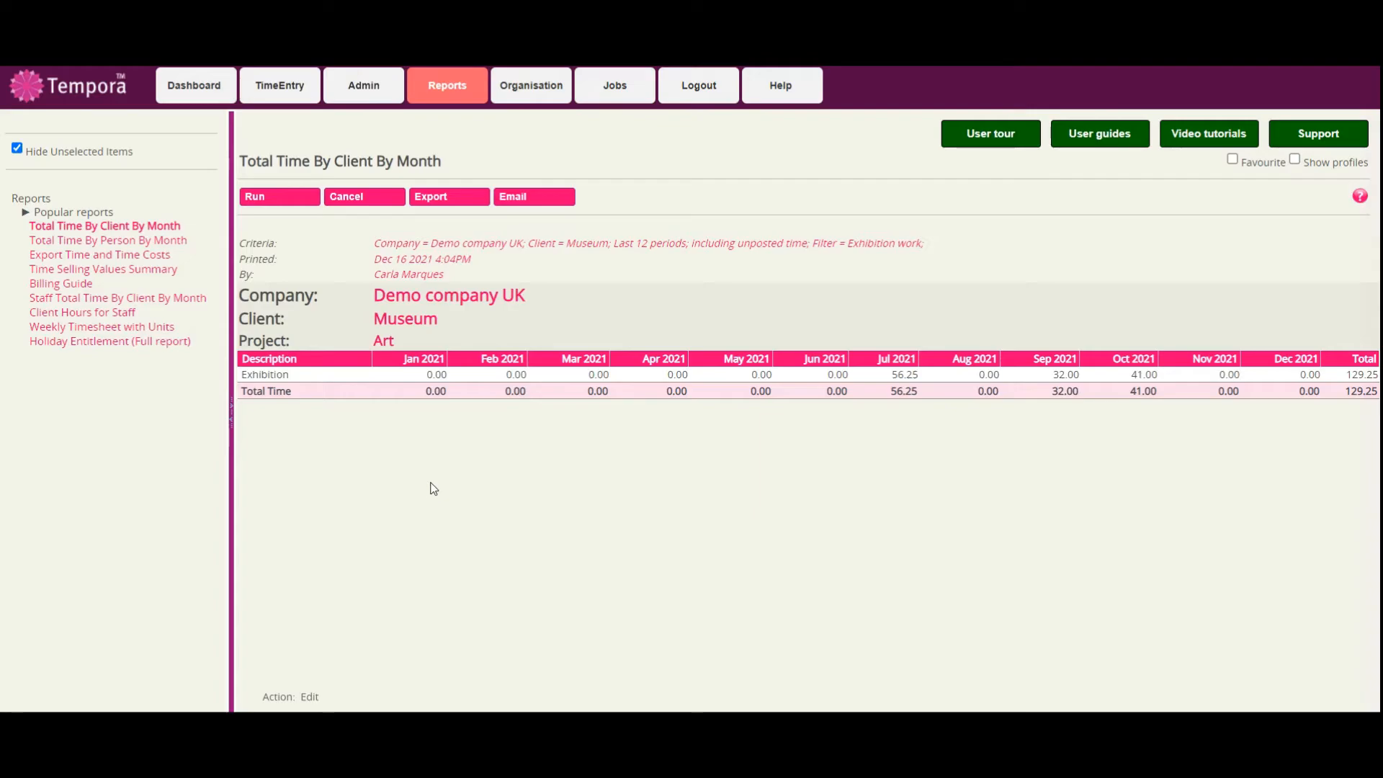
Return to the criteria, reset the client to <All> and set the detail level to Activity
{"action": "left_click", "coordinate": [373, 200]}
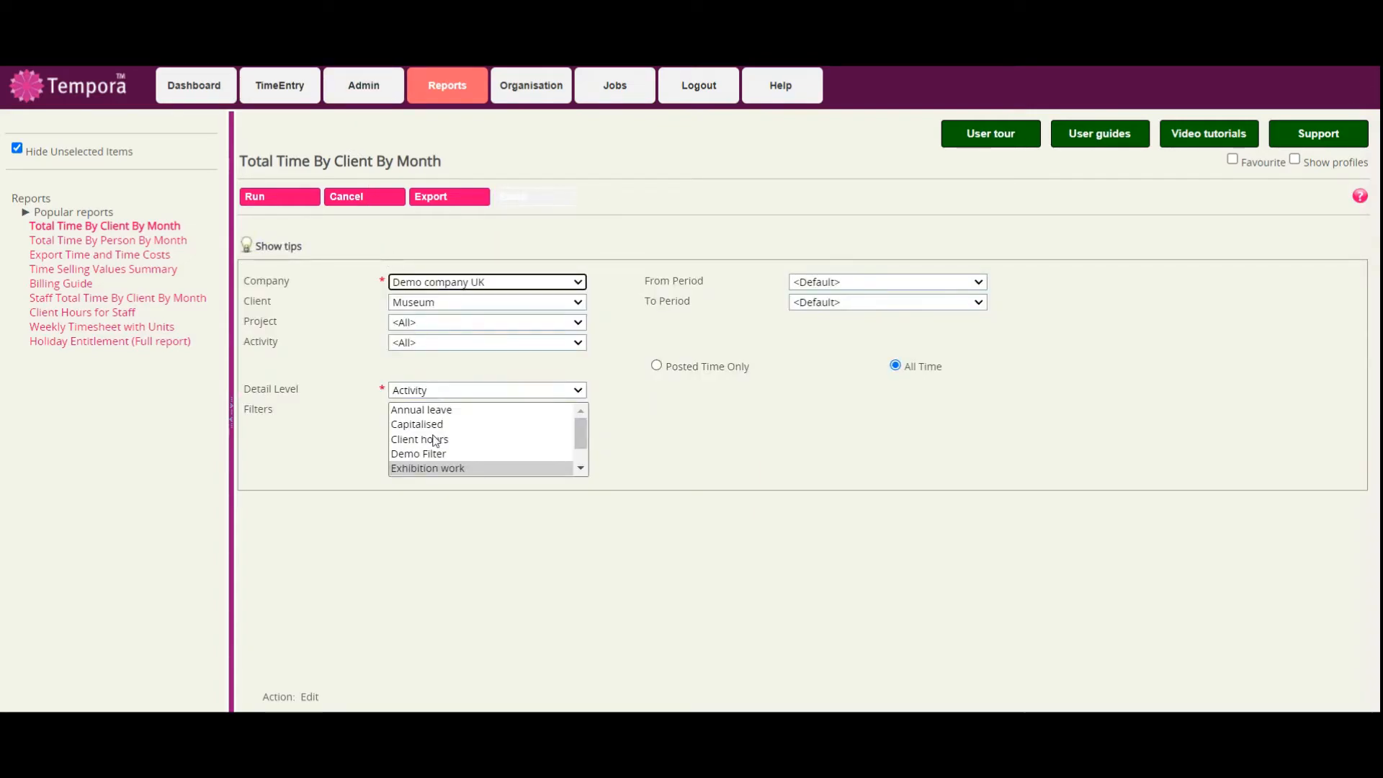
{"action": "left_click", "coordinate": [437, 303]}
{"action": "left_click", "coordinate": [441, 307]}
{"action": "left_click", "coordinate": [442, 307]}
{"action": "scroll", "coordinate": [443, 320], "scroll_direction": "up", "scroll_amount": 4}
{"action": "left_click", "coordinate": [457, 331]}
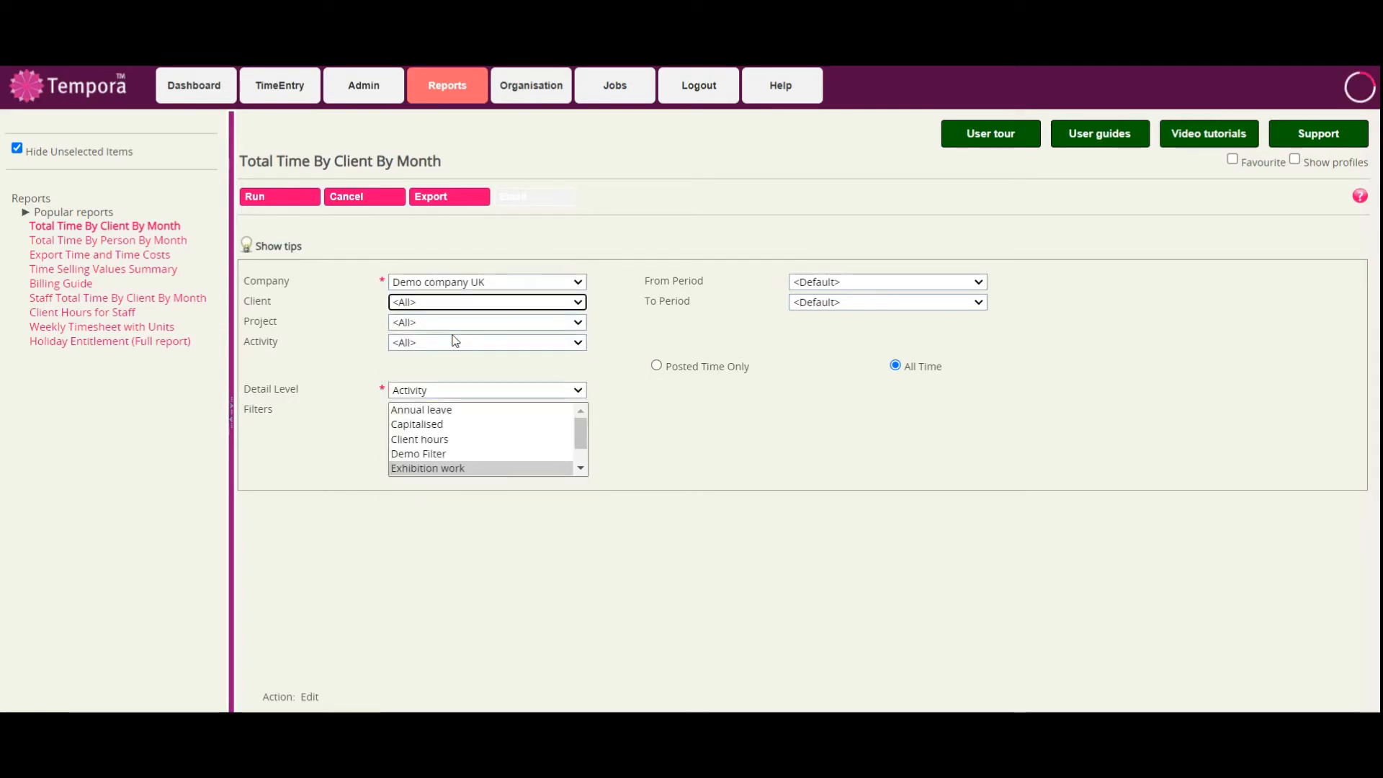
{"action": "left_click", "coordinate": [430, 391]}
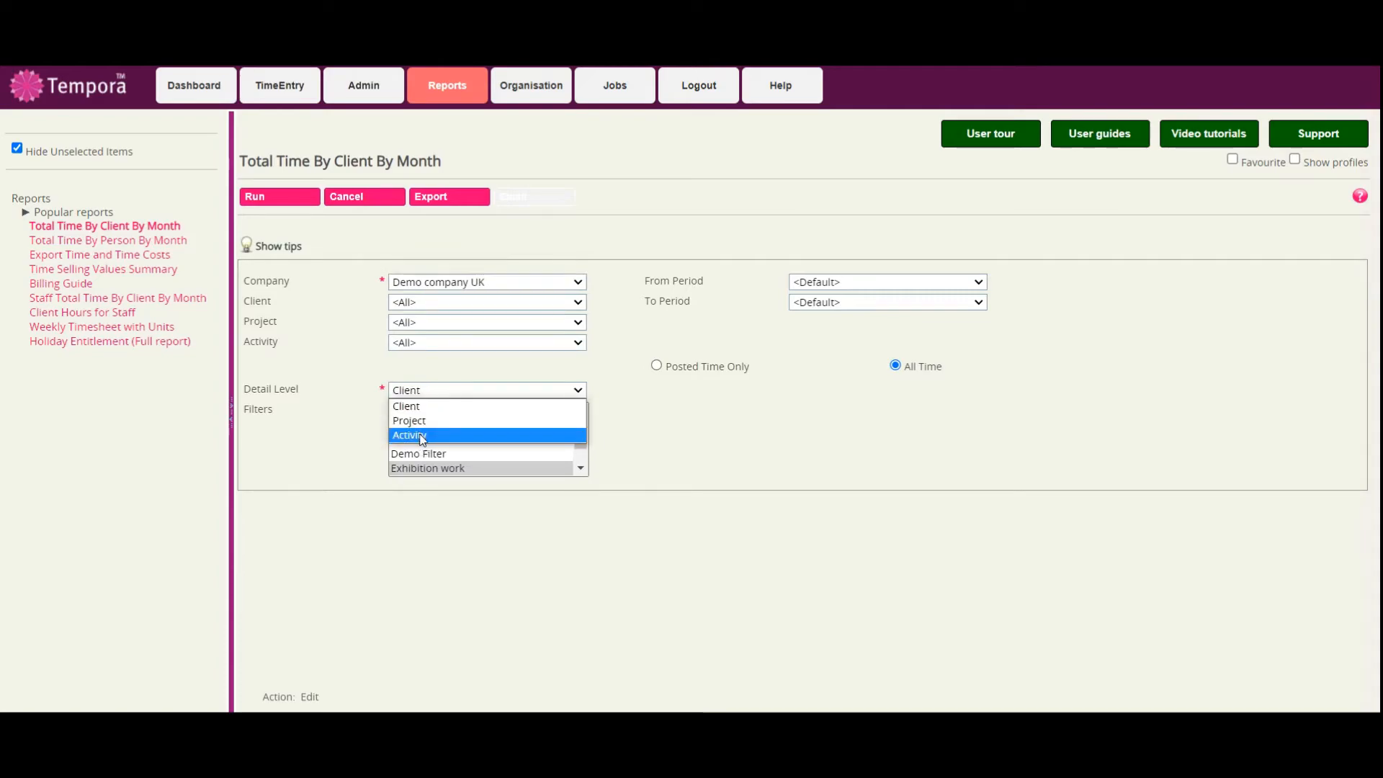
{"action": "left_click", "coordinate": [423, 437]}
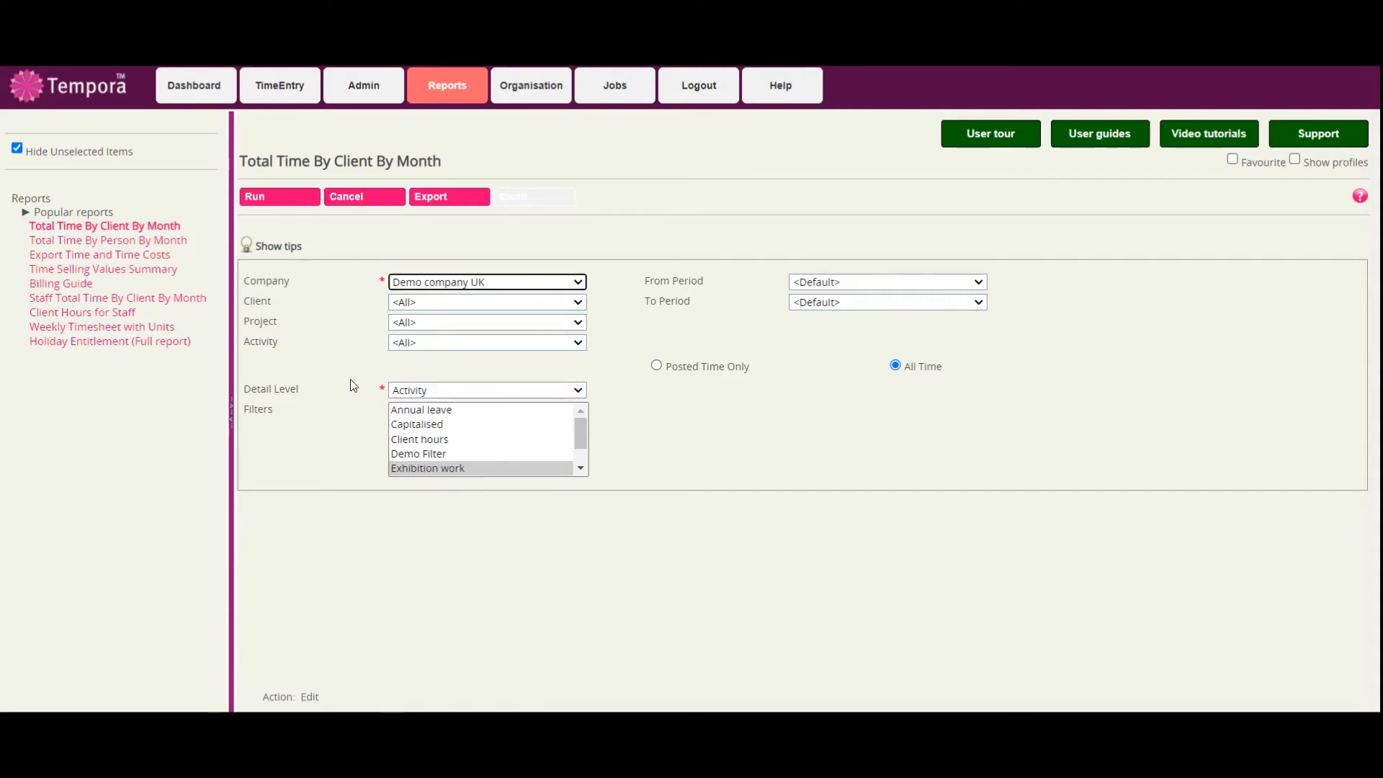
Deselect the Exhibition work filter and run the report for all clients at Activity level
{"action": "left_click", "coordinate": [456, 469]}
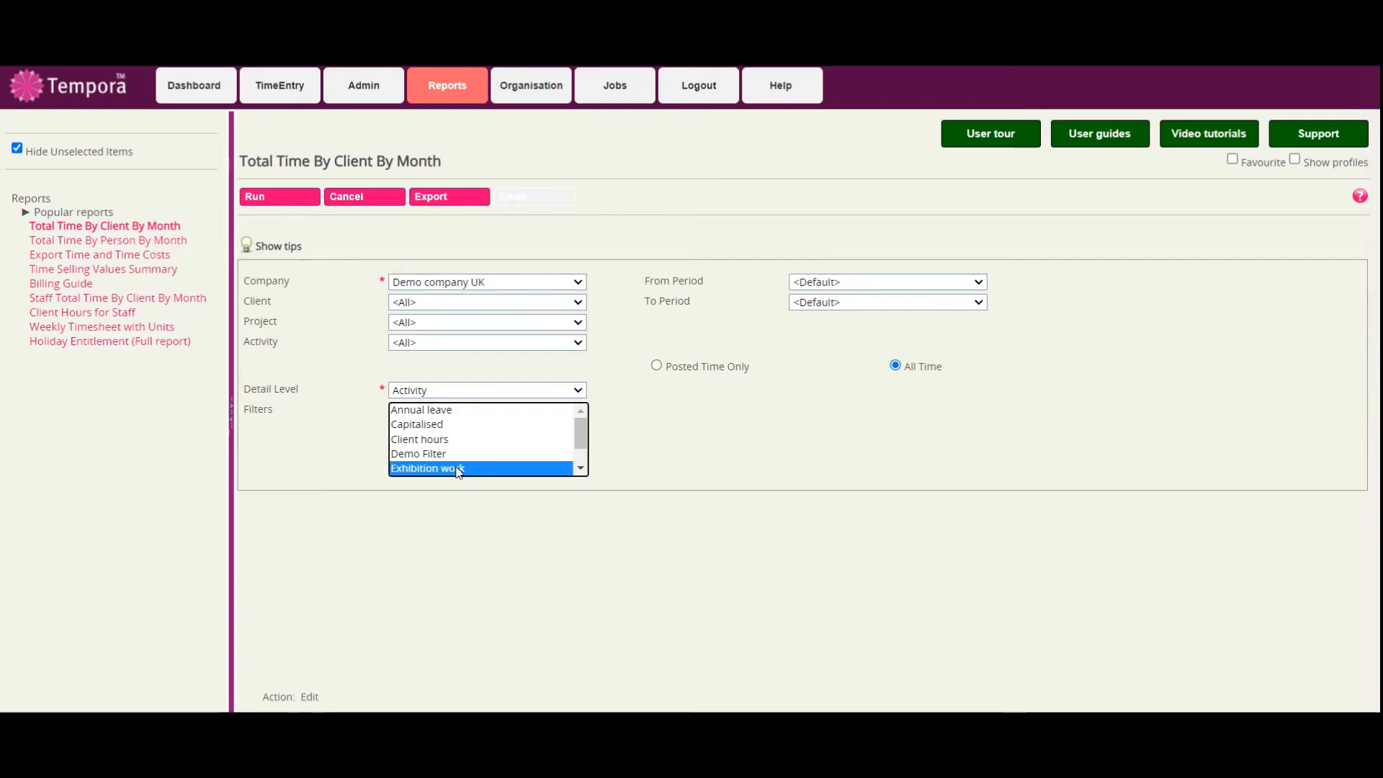
{"action": "left_click", "coordinate": [457, 469], "text": "ctrl"}
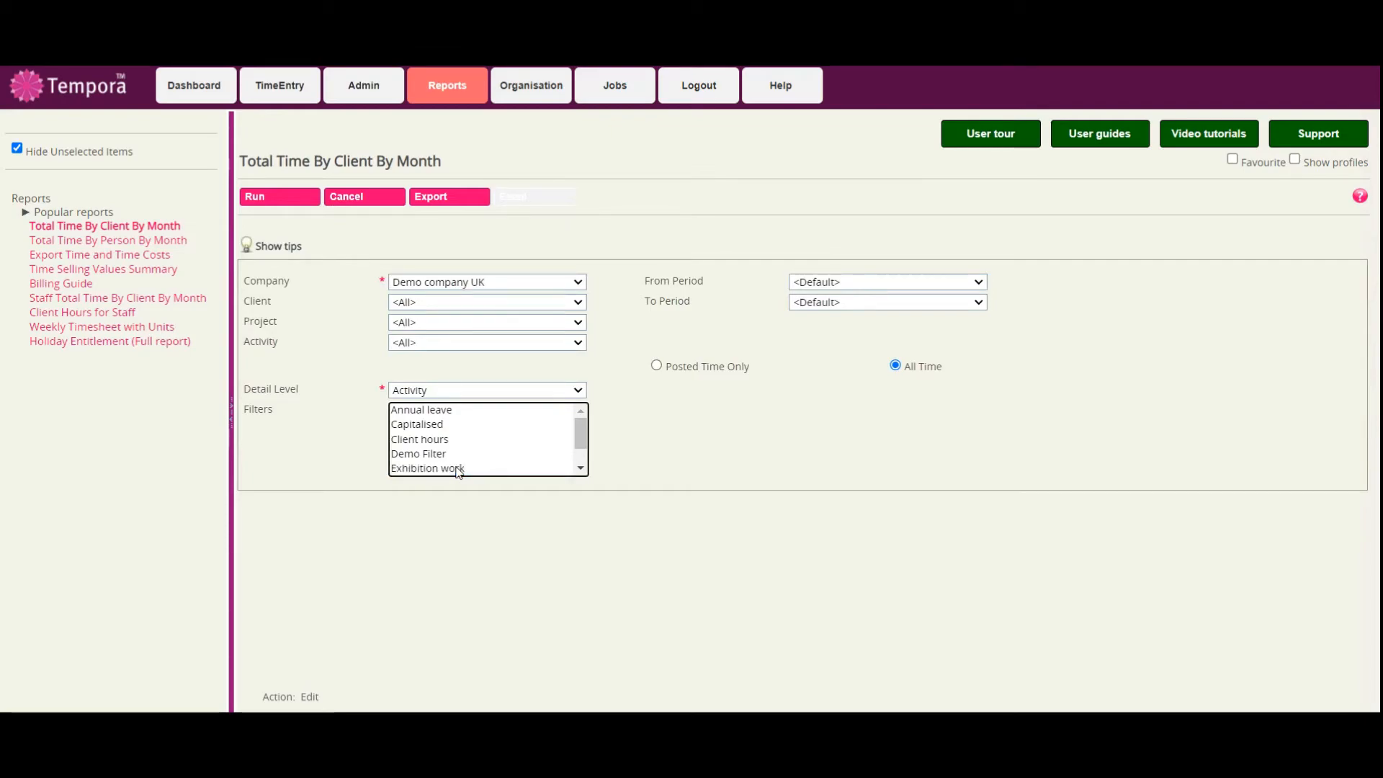
{"action": "left_click", "coordinate": [364, 461]}
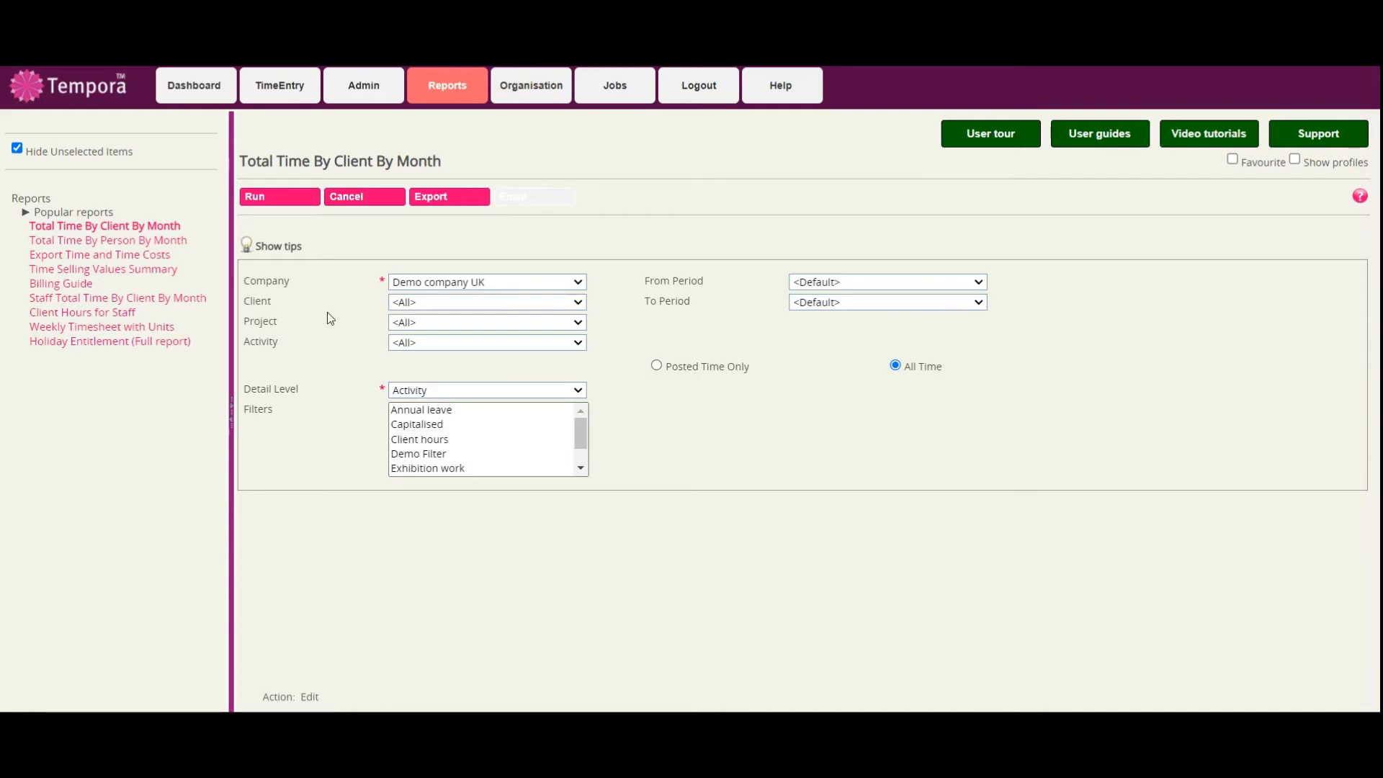
{"action": "left_click", "coordinate": [278, 207]}
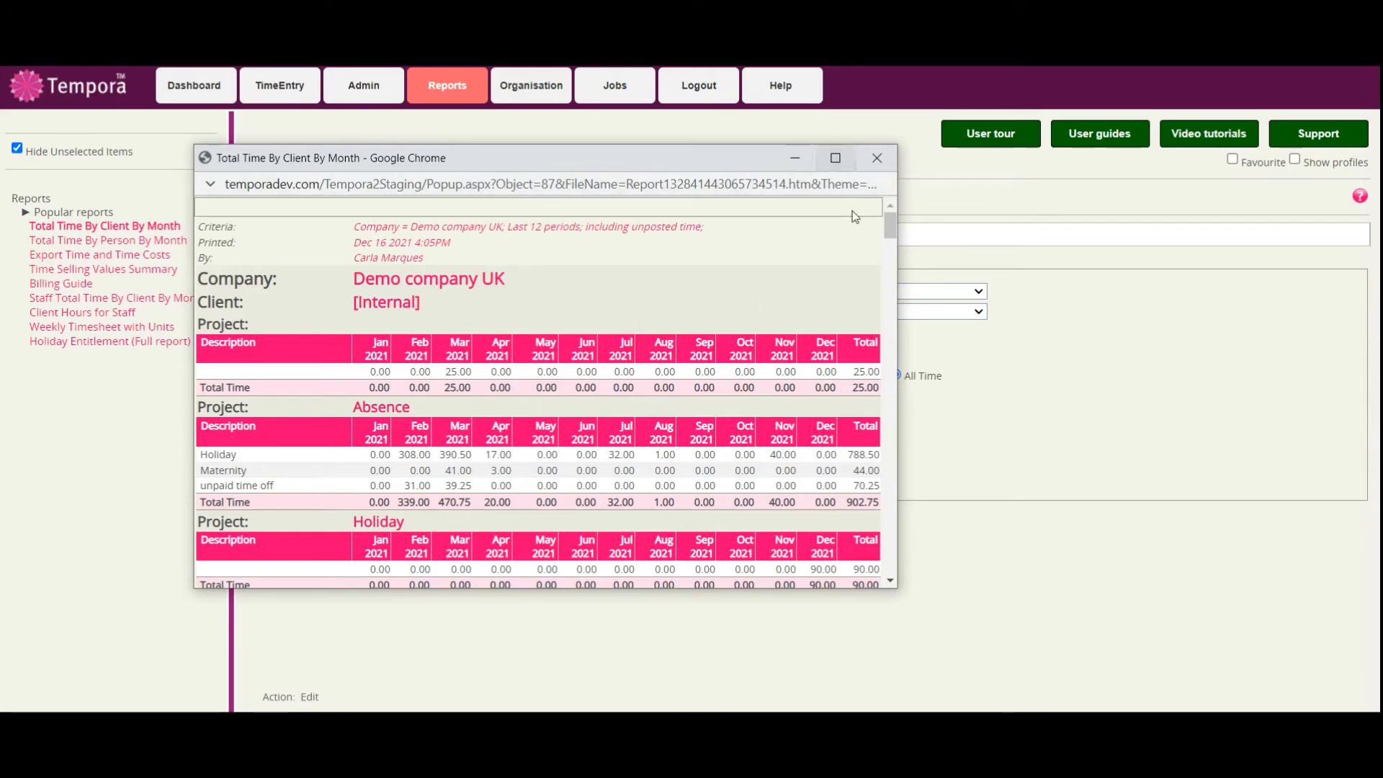
Look through the all-clients Activity-level report and close its separate window
{"action": "scroll", "coordinate": [391, 356], "scroll_direction": "down", "scroll_amount": 3}
{"action": "scroll", "coordinate": [391, 356], "scroll_direction": "down", "scroll_amount": 15}
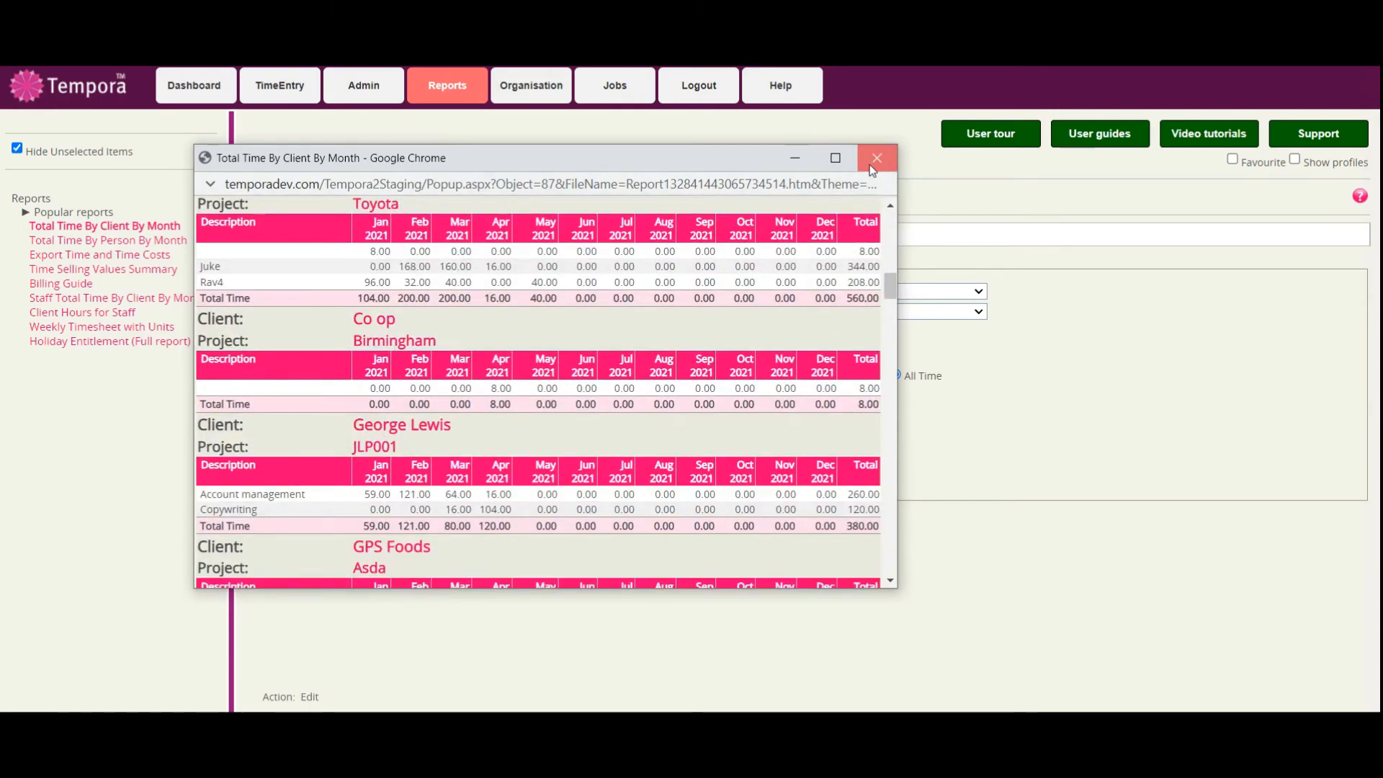
{"action": "left_click", "coordinate": [870, 167]}
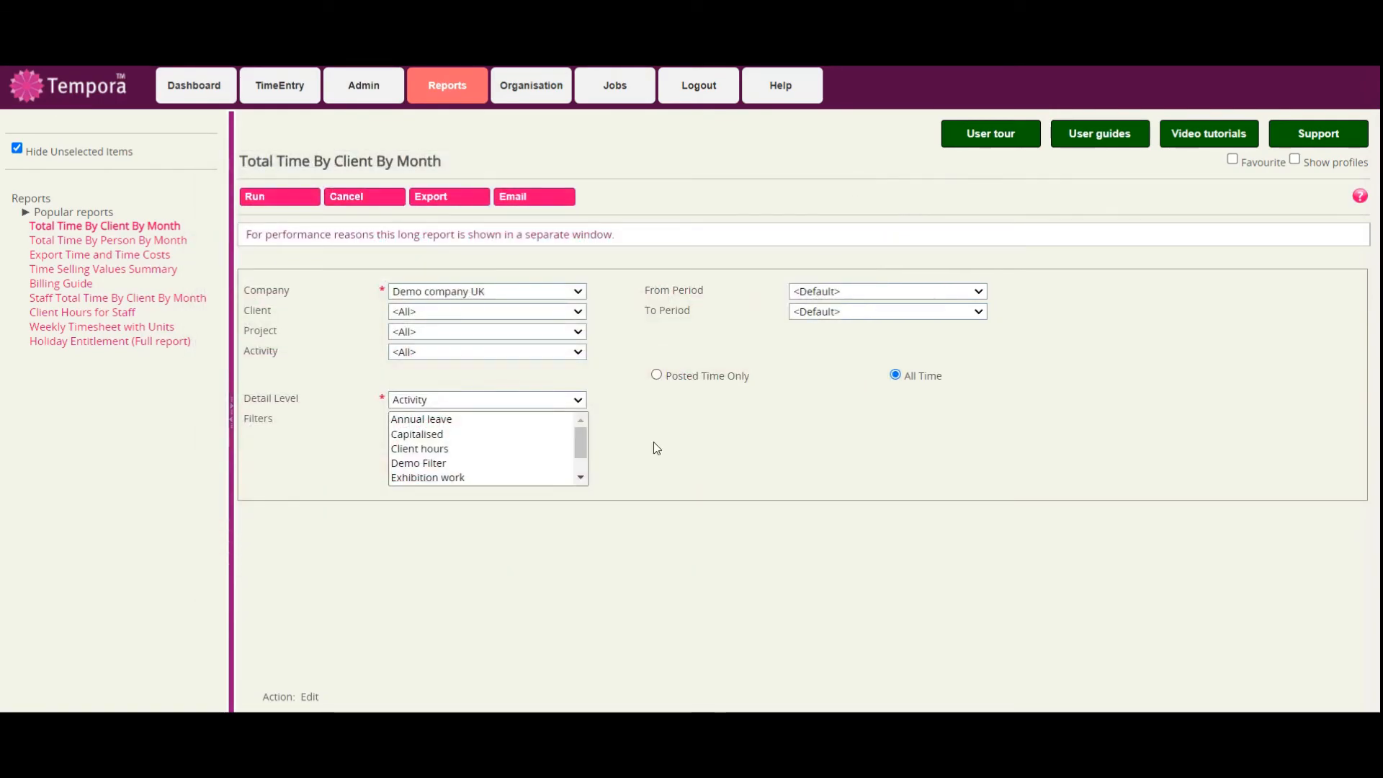
View the Excel, Text and PDF export options for the report, and cancel without exporting
{"action": "left_click", "coordinate": [451, 203]}
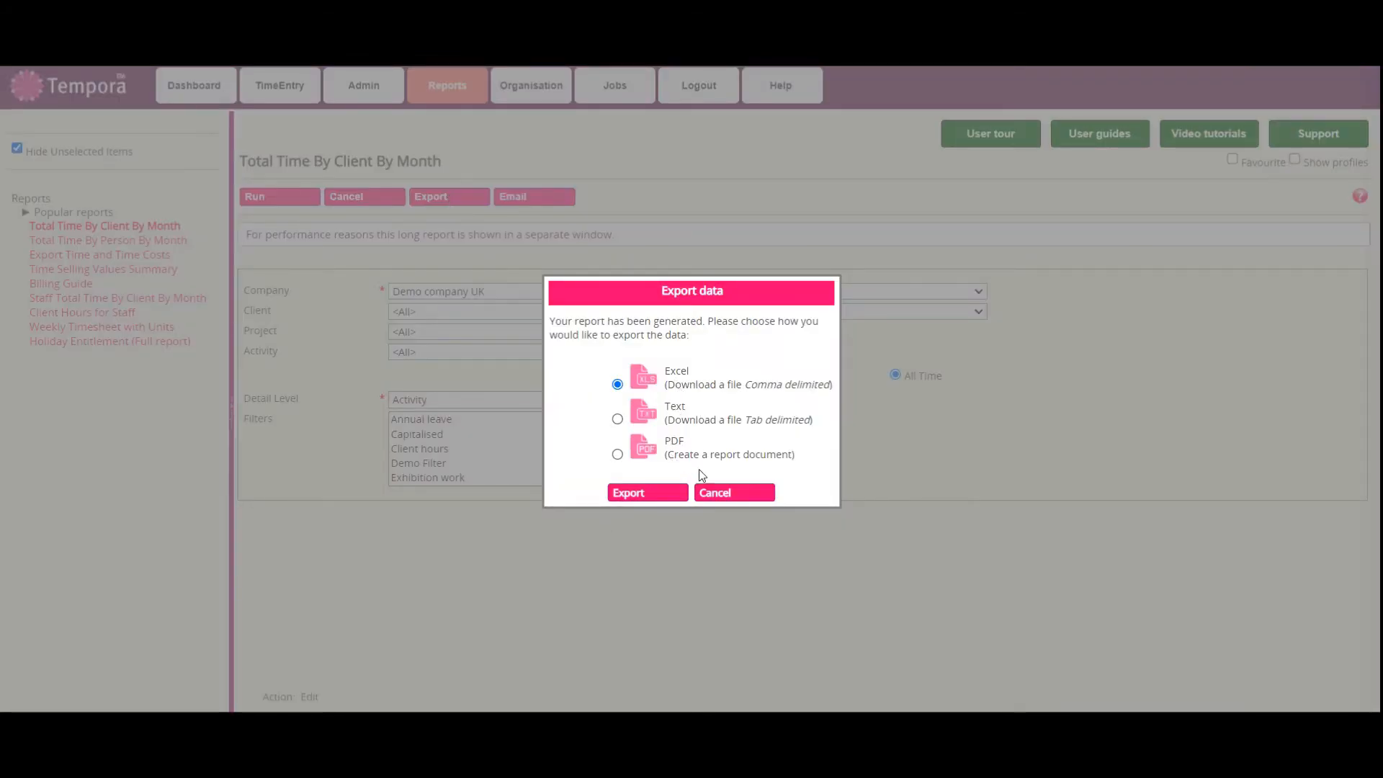
{"action": "left_click", "coordinate": [726, 491]}
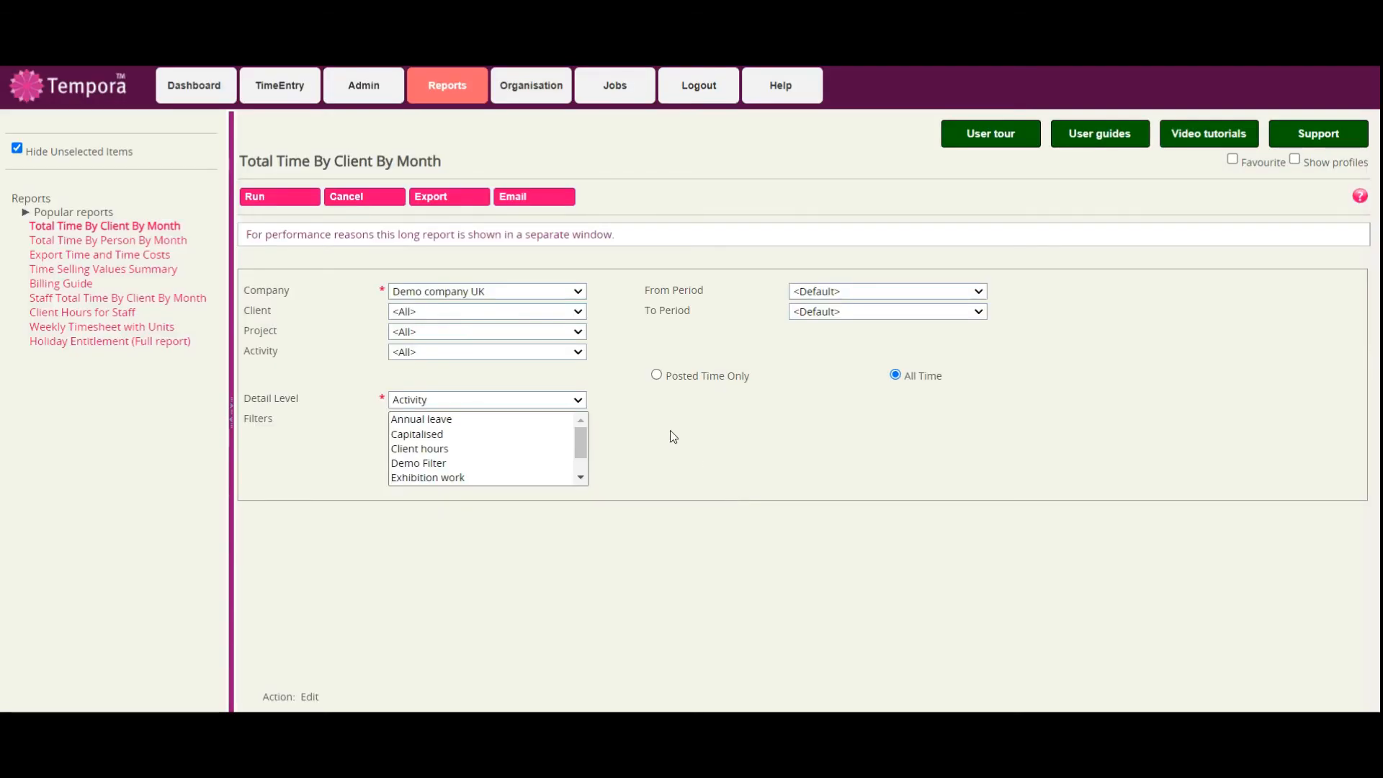
Open the report's email form, view its recipient and message fields, and close it without sending
{"action": "left_click", "coordinate": [533, 199]}
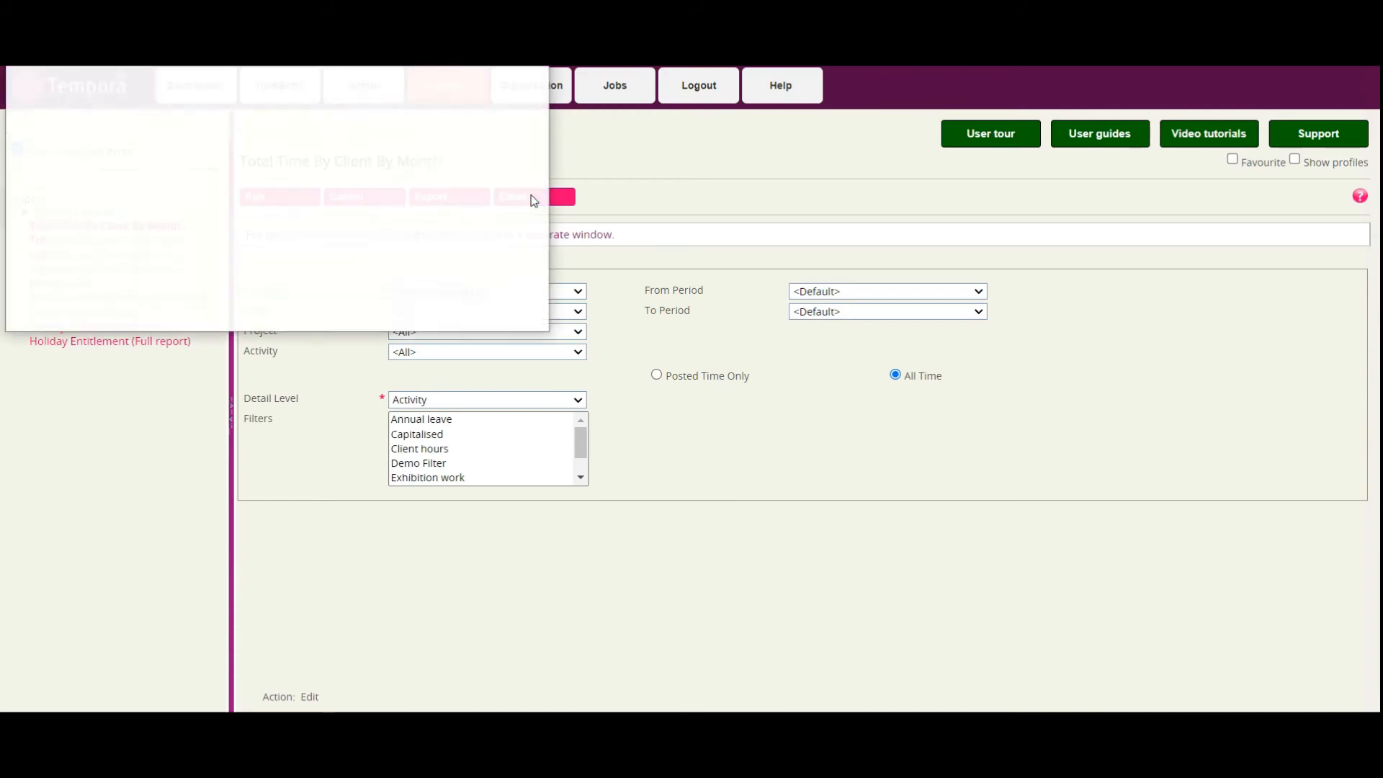
{"action": "left_click", "coordinate": [219, 259]}
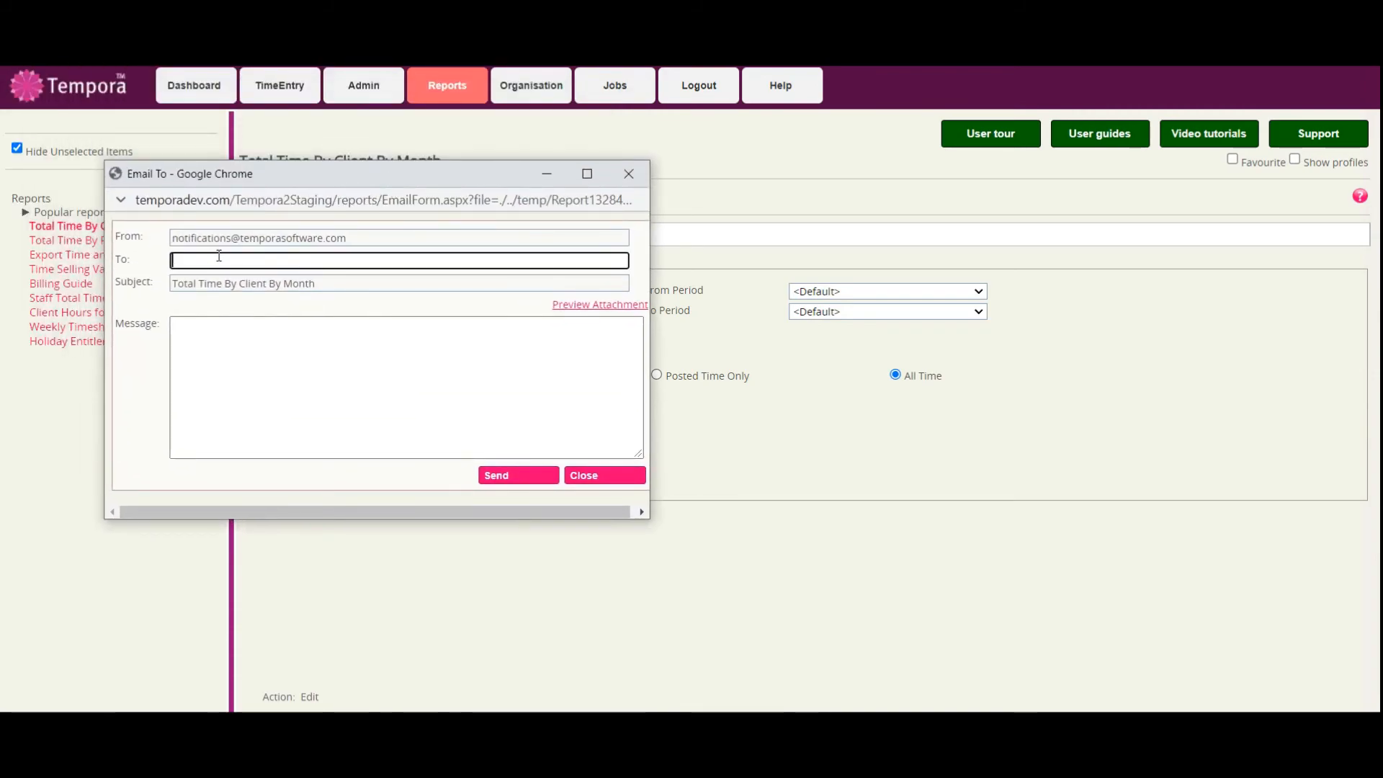
{"action": "left_click", "coordinate": [252, 353]}
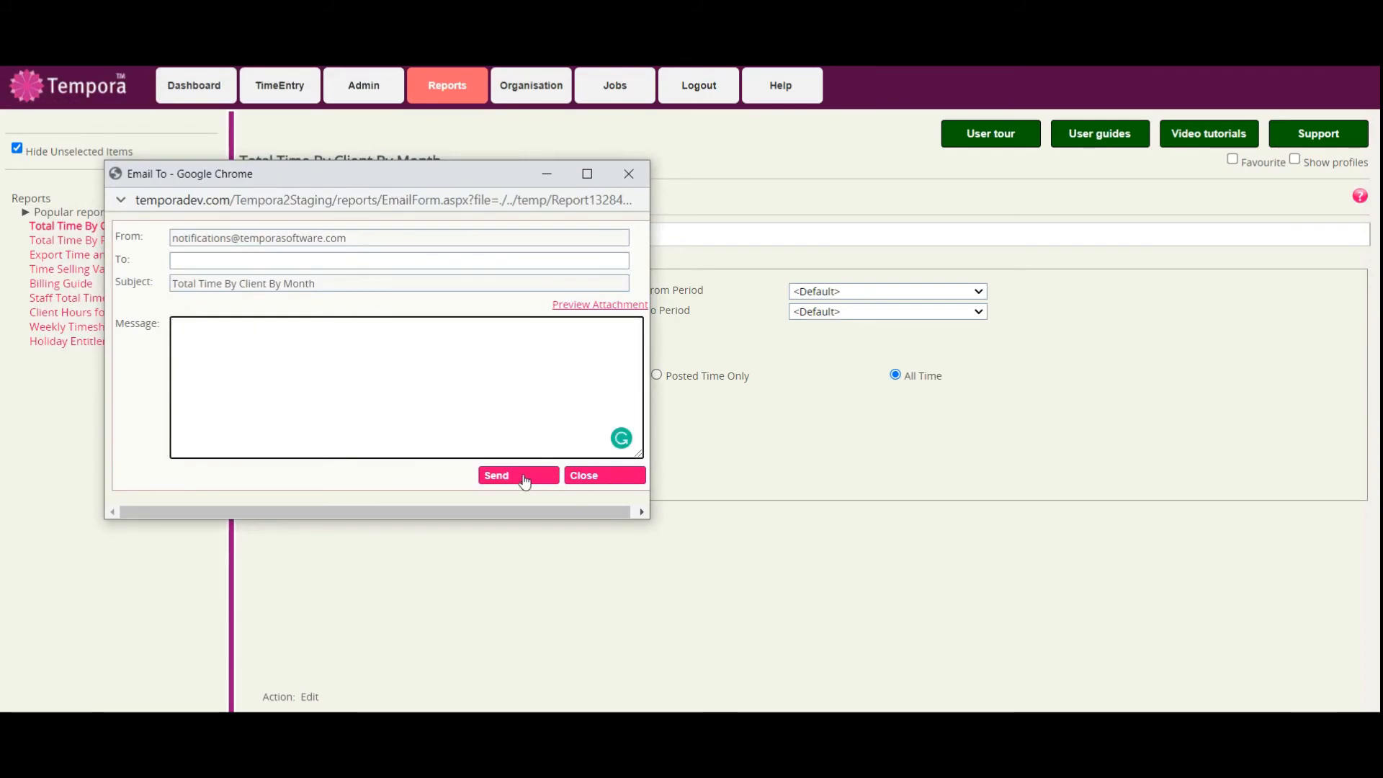
{"action": "left_click", "coordinate": [628, 174]}
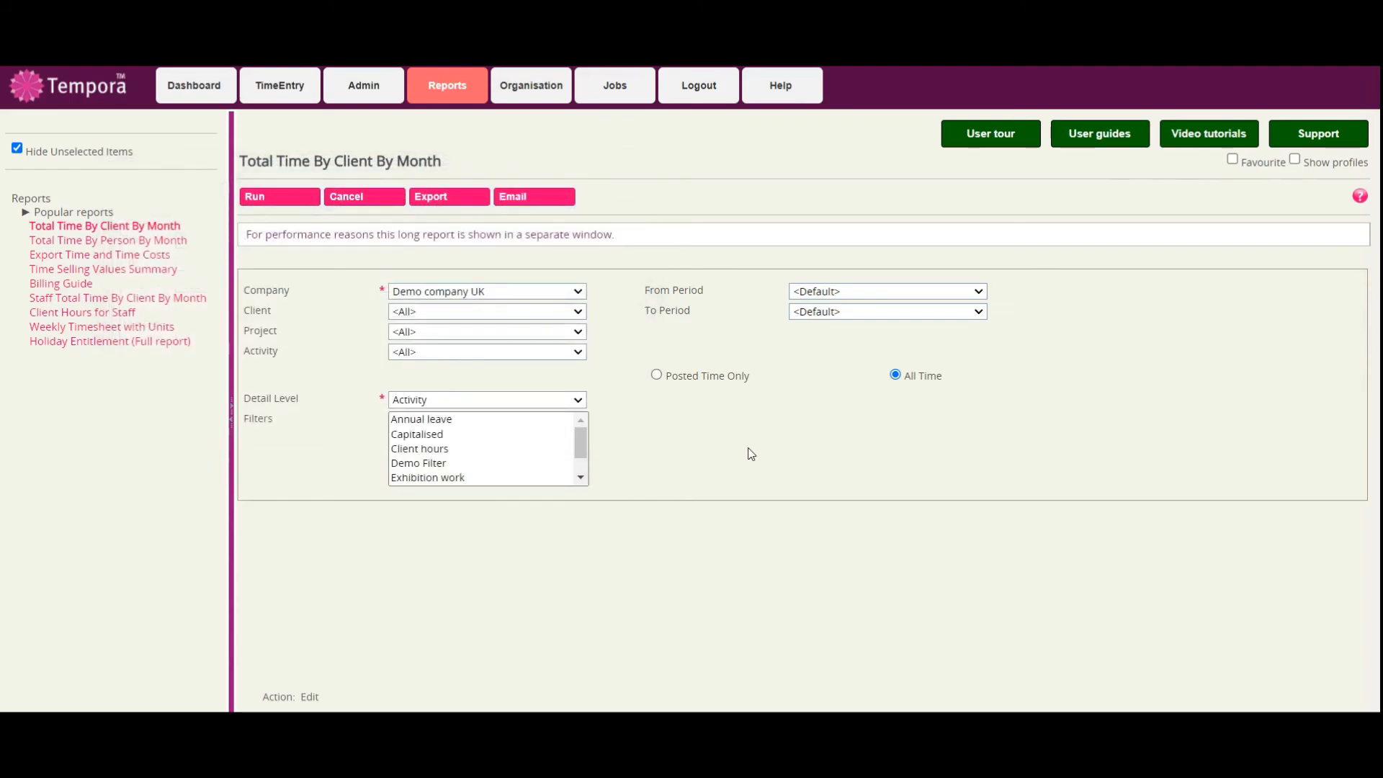